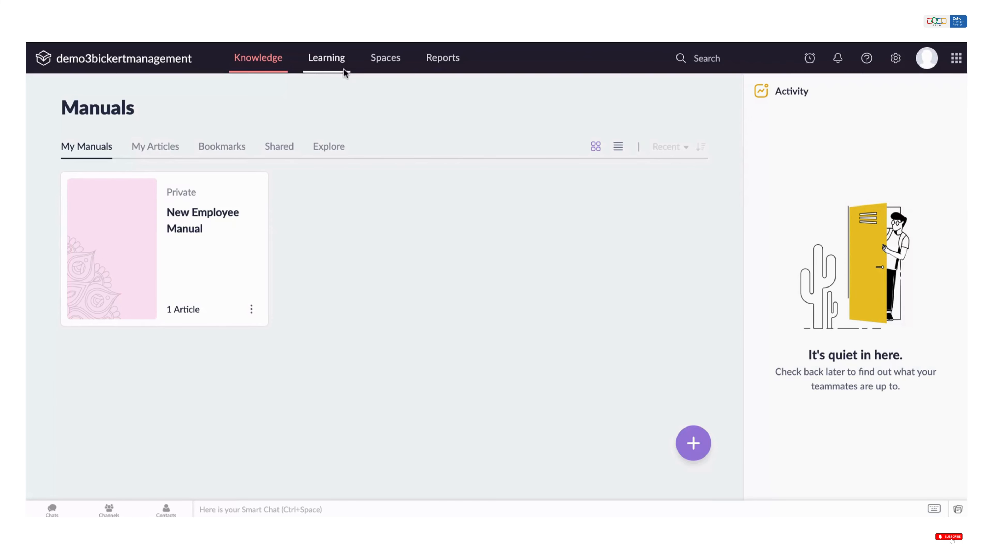
Create a space named TEST SPACE without a description or added members.
left_click(390, 63)
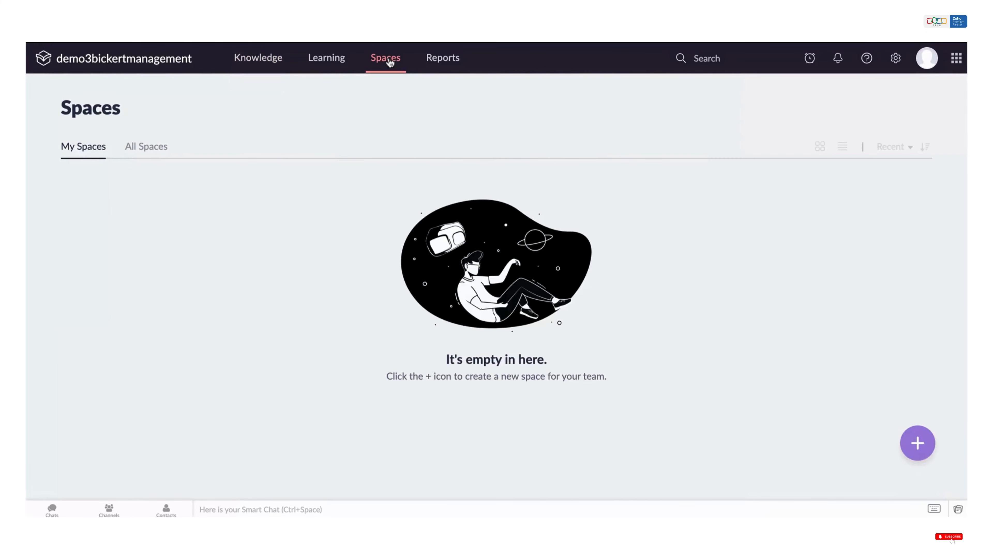
left_click(259, 58)
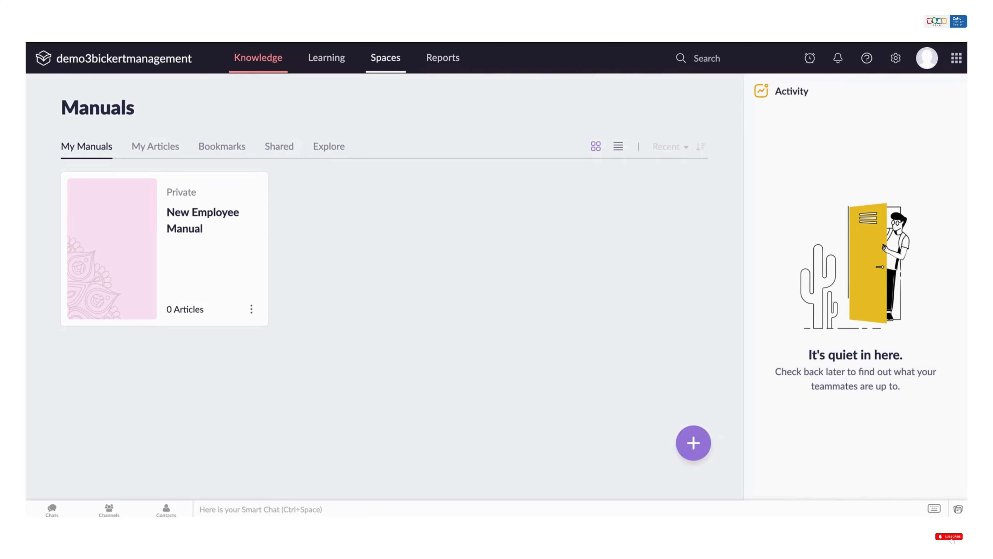
left_click(385, 58)
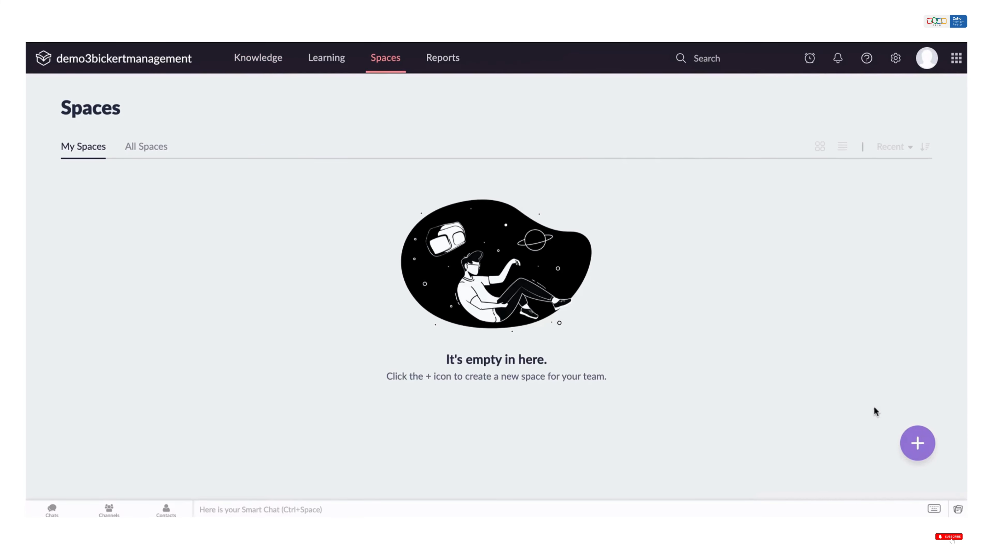
left_click(918, 443)
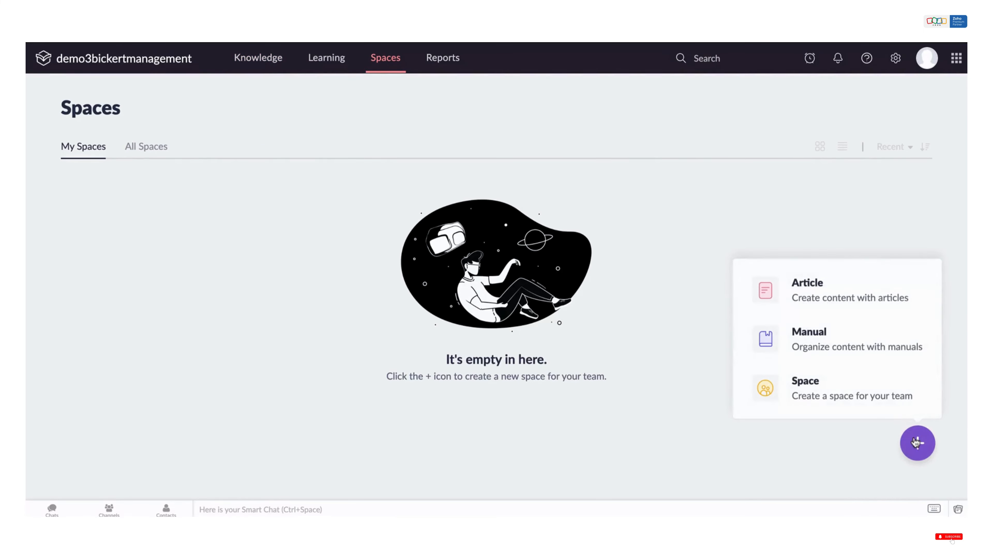
left_click(824, 397)
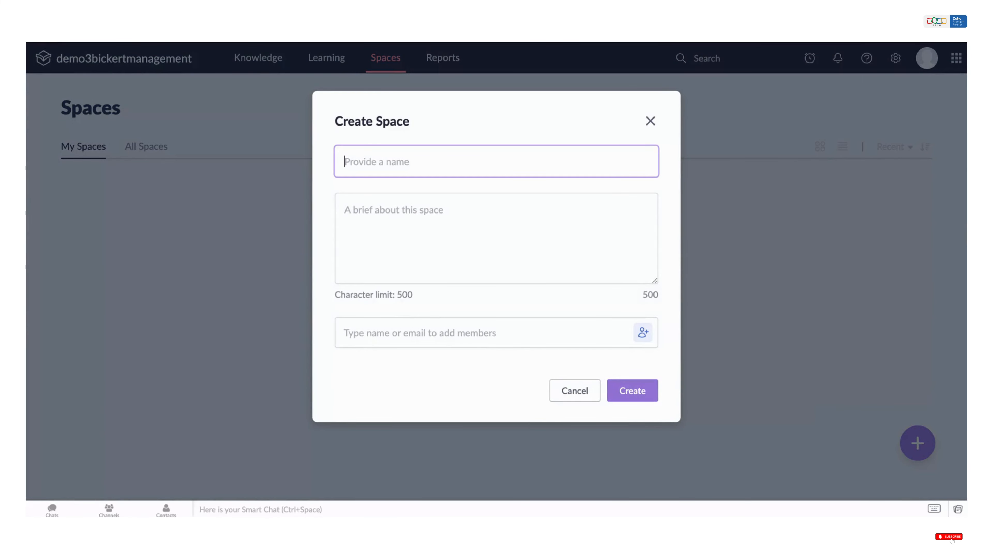
type("TEST SPACE")
left_click(550, 235)
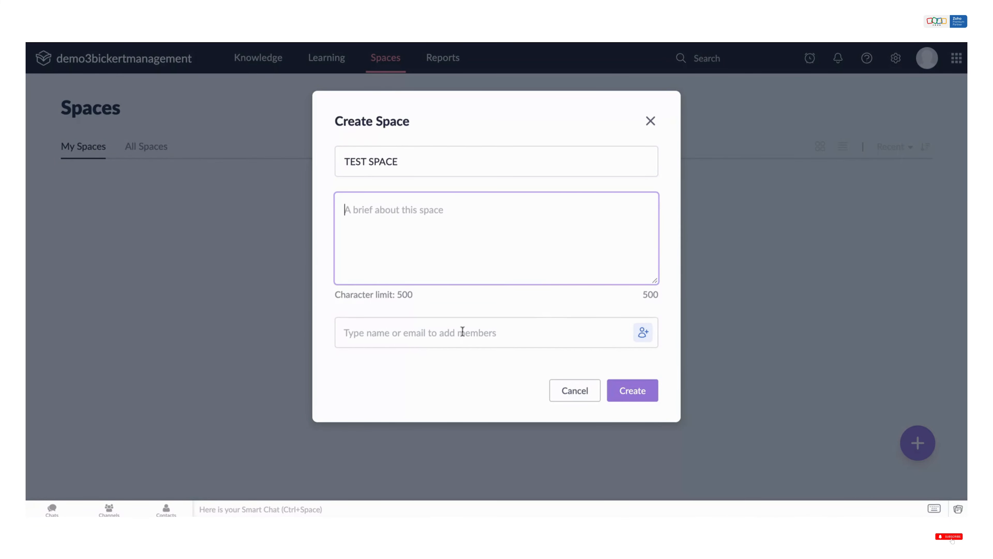
left_click(447, 332)
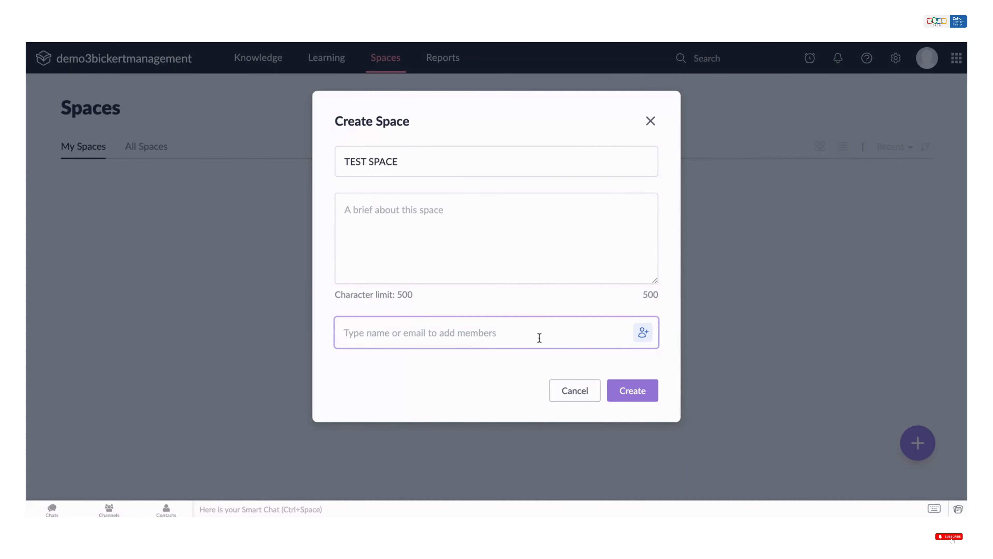
left_click(618, 363)
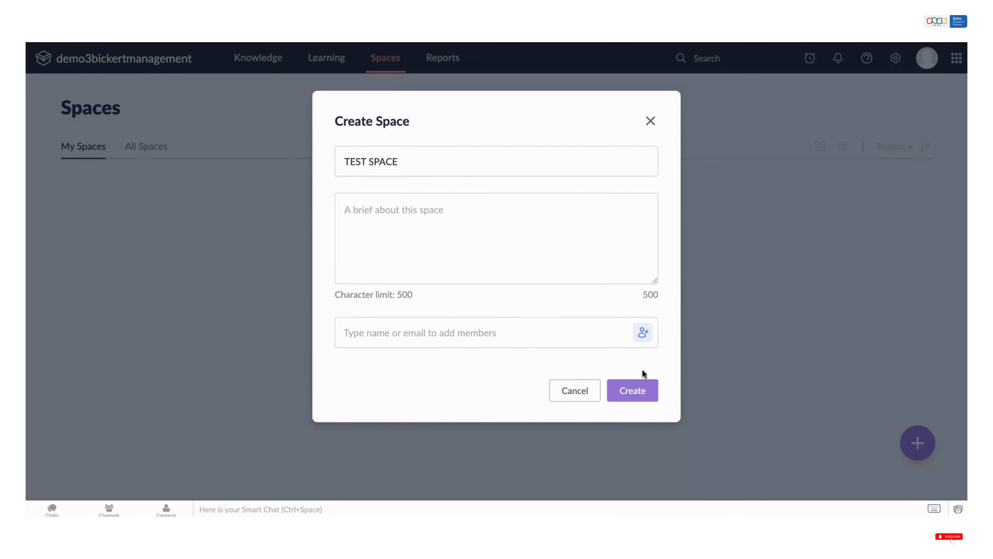
left_click(632, 392)
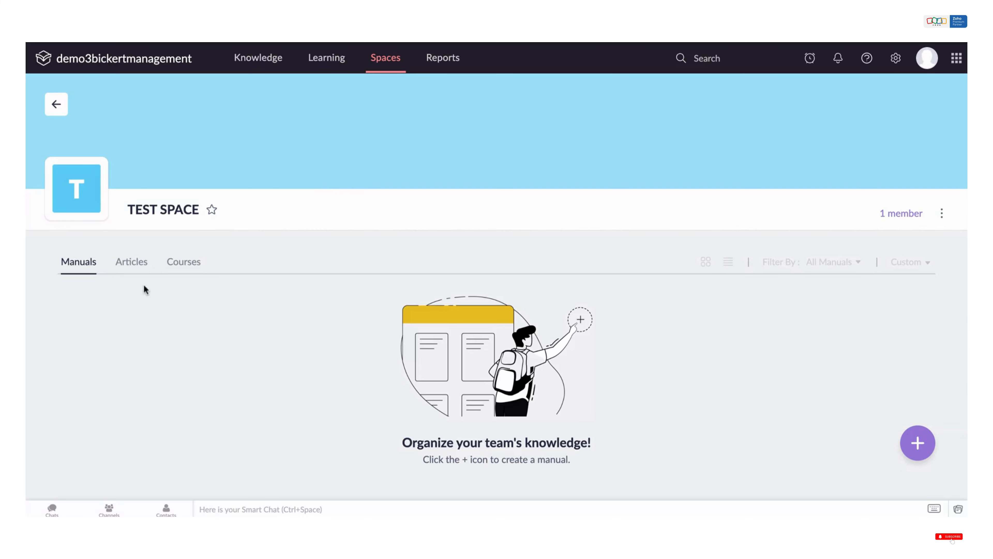
left_click(129, 264)
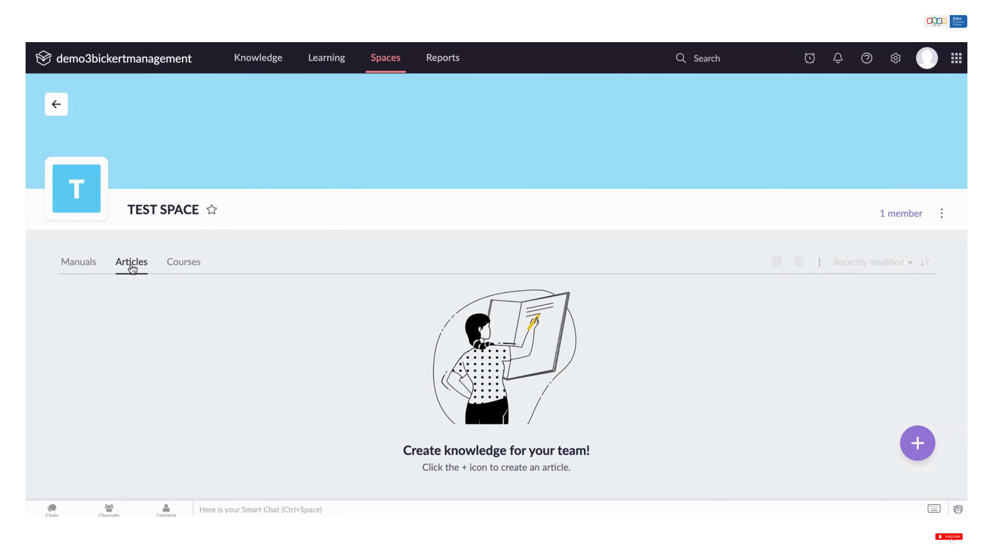
left_click(188, 271)
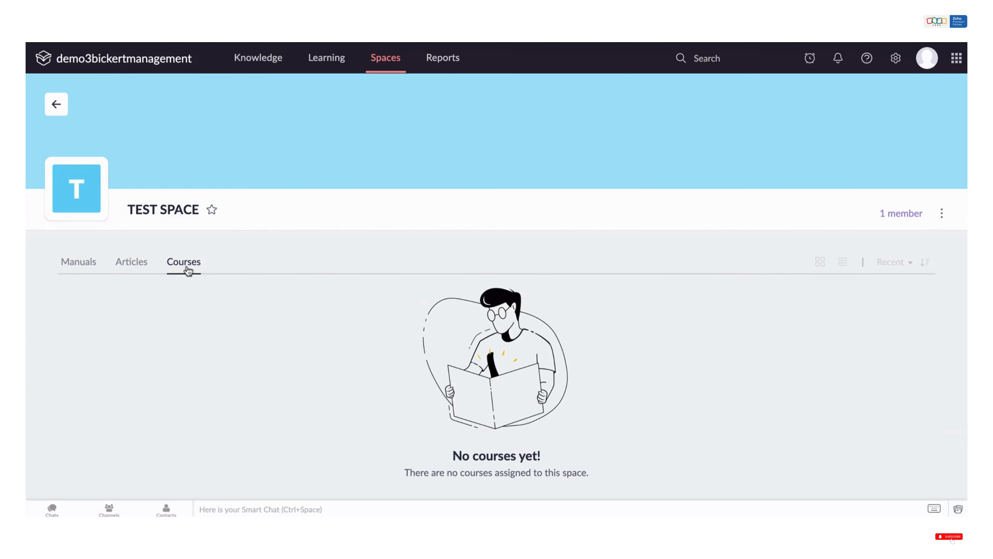
left_click(71, 267)
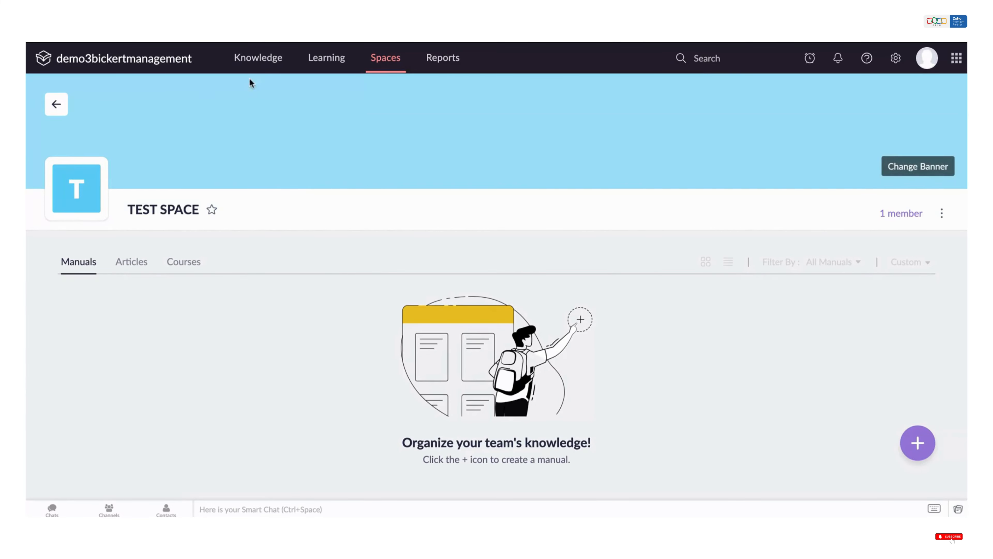
Create a manual named TEST MANUAL in TEST SPACE, giving space members Contributor access.
left_click(259, 66)
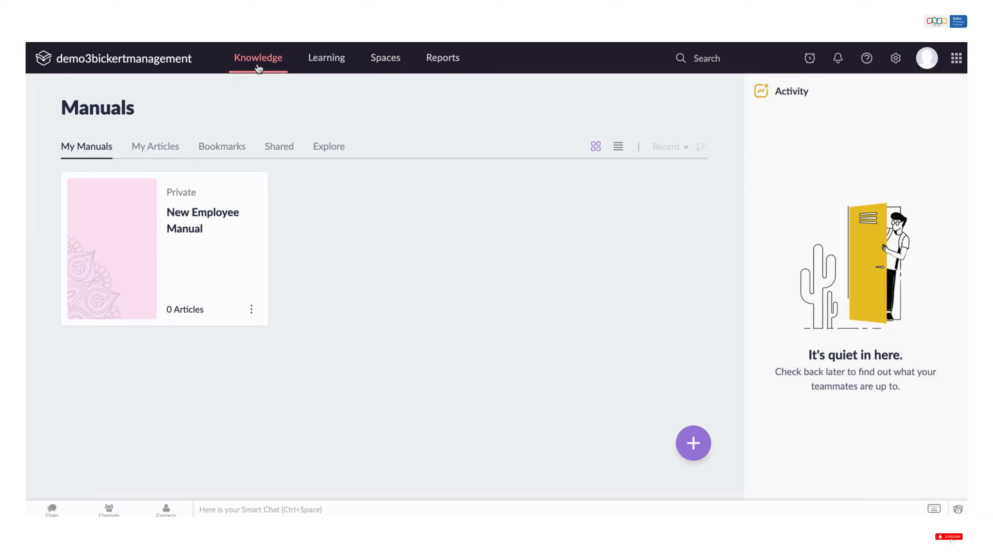
left_click(693, 443)
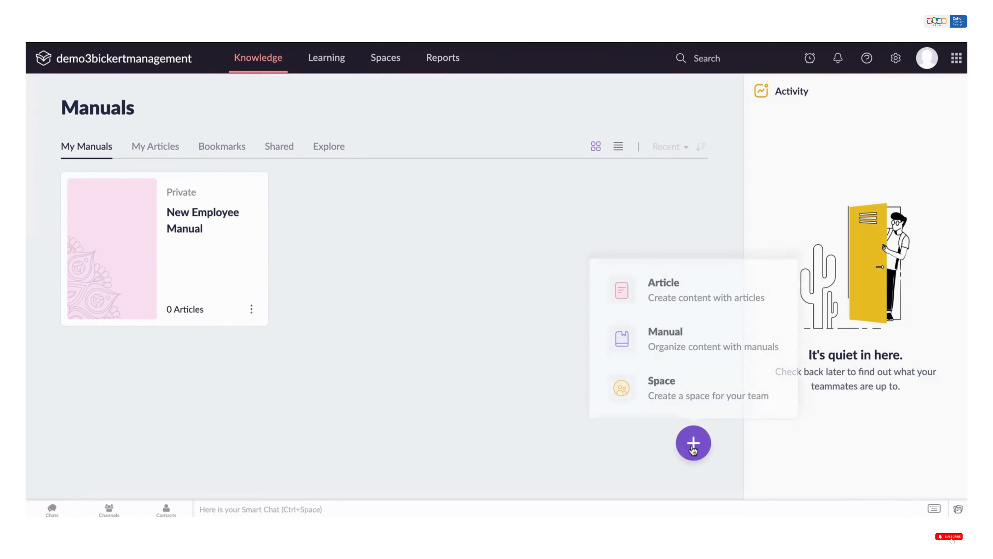
left_click(686, 342)
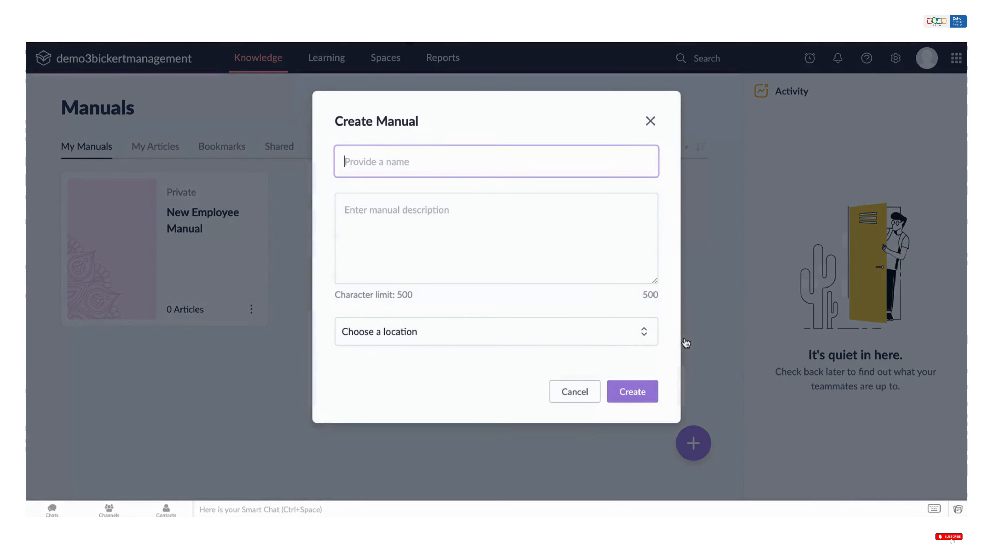
type("TEST MANUAL")
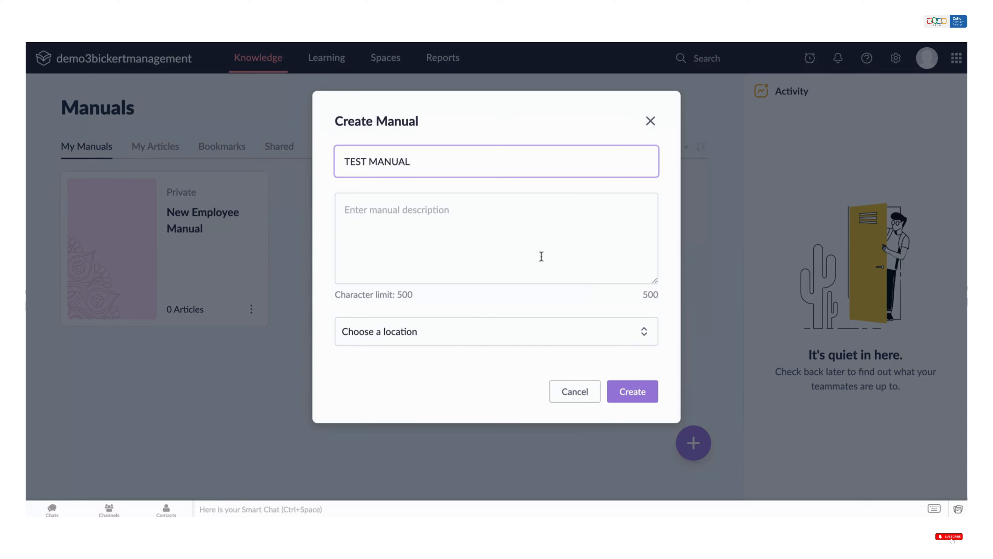
left_click(478, 222)
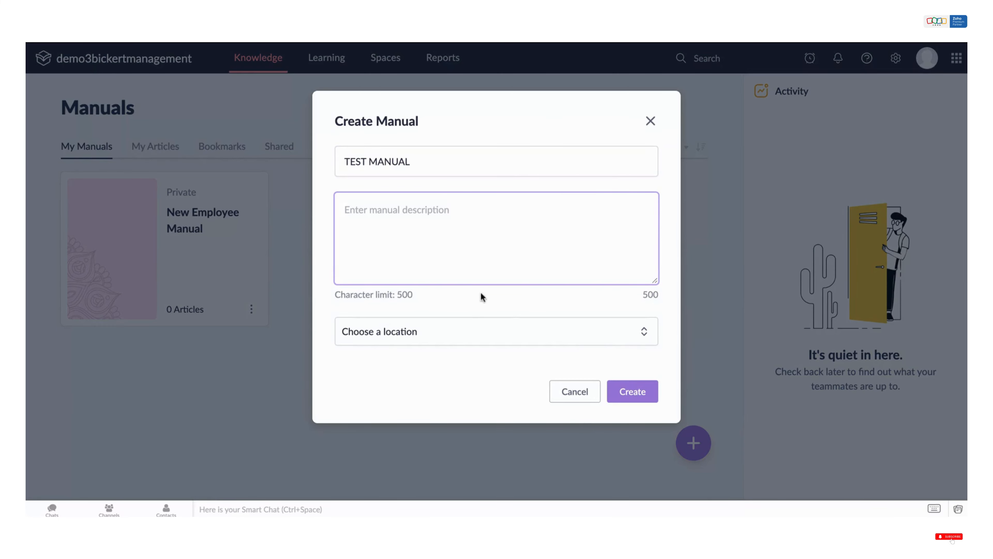
left_click(513, 338)
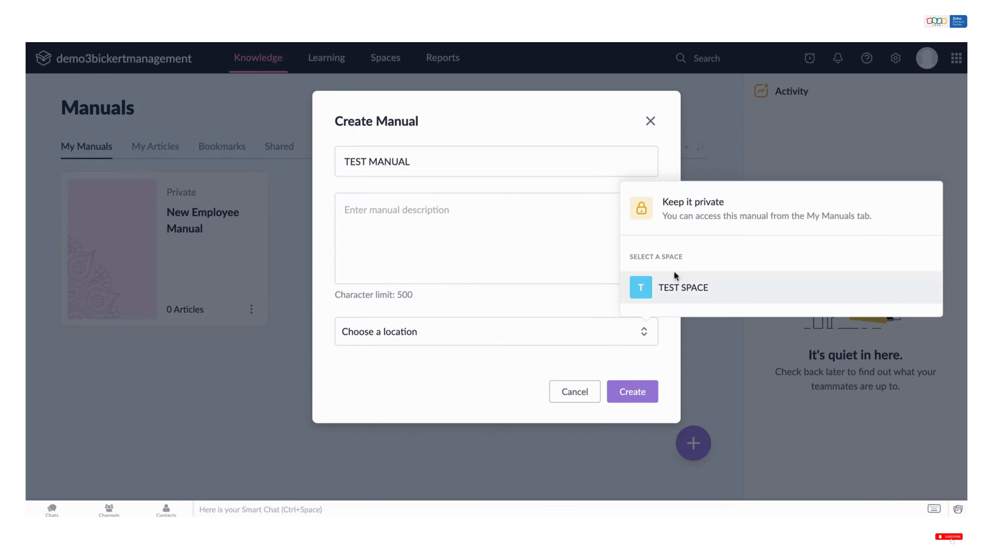
left_click(691, 291)
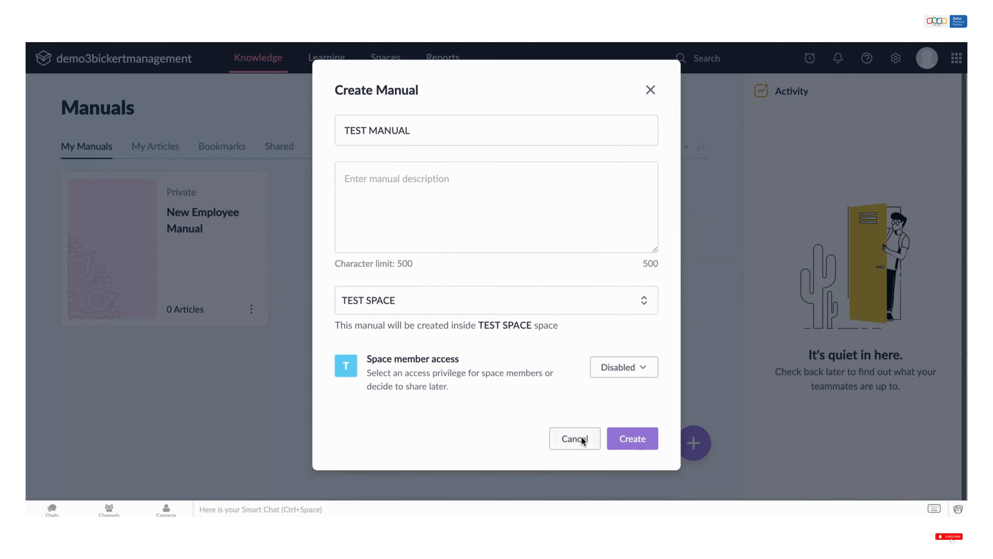
left_click(647, 375)
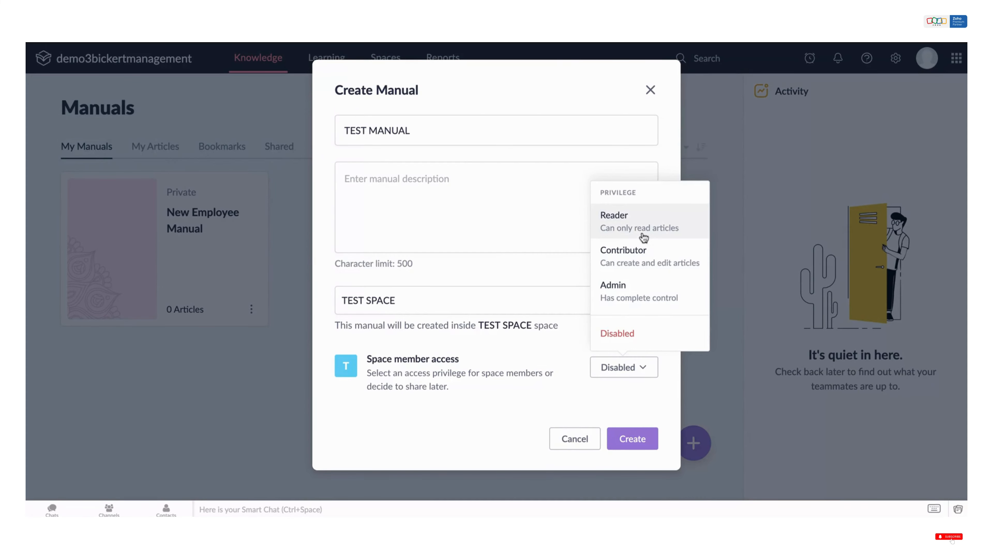
left_click(638, 258)
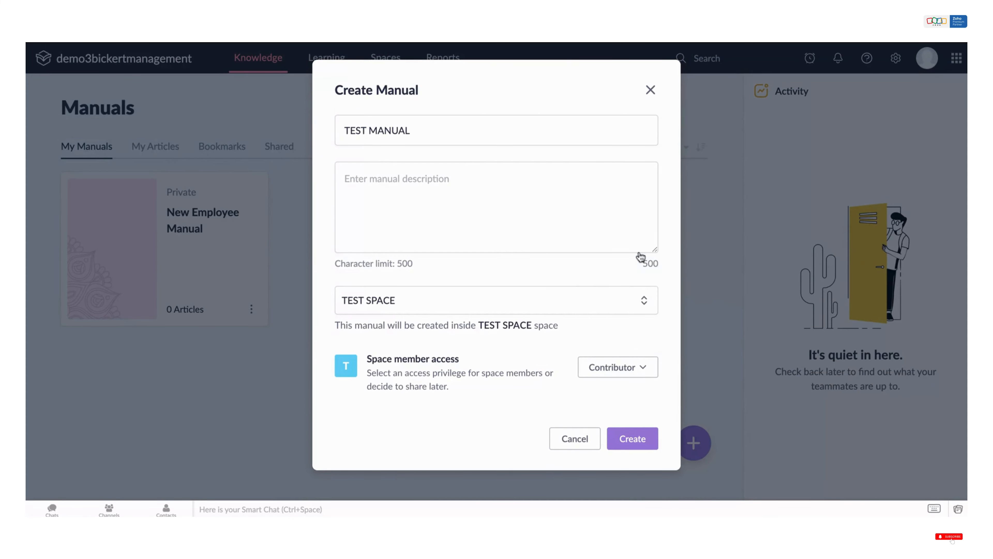
left_click(642, 443)
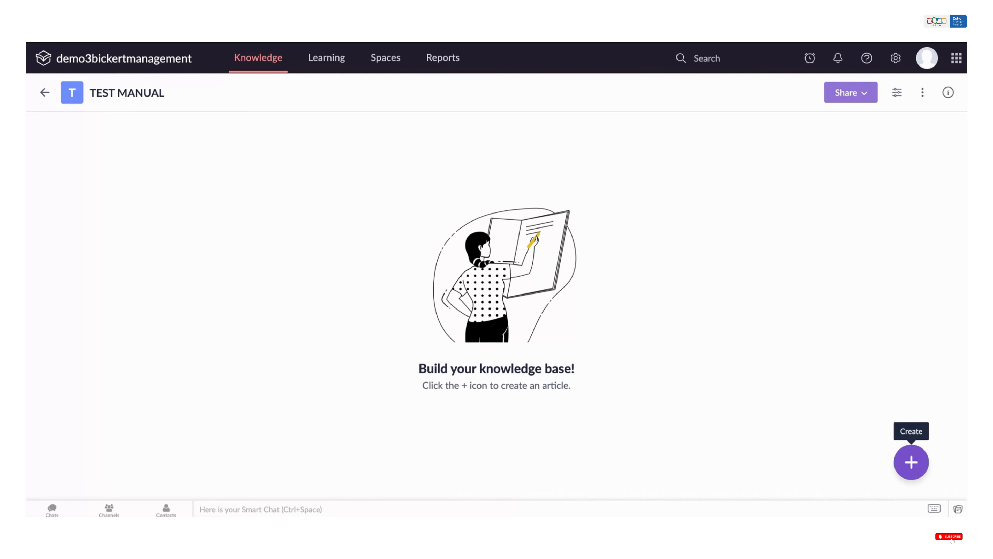
Start a new blank article in TEST MANUAL.
left_click(911, 462)
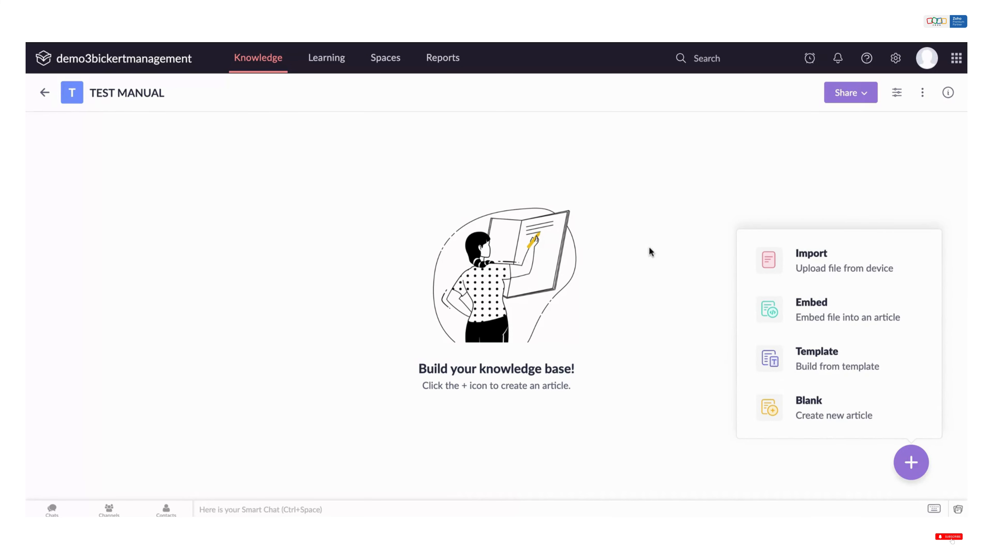
left_click(676, 304)
left_click(910, 461)
left_click(826, 409)
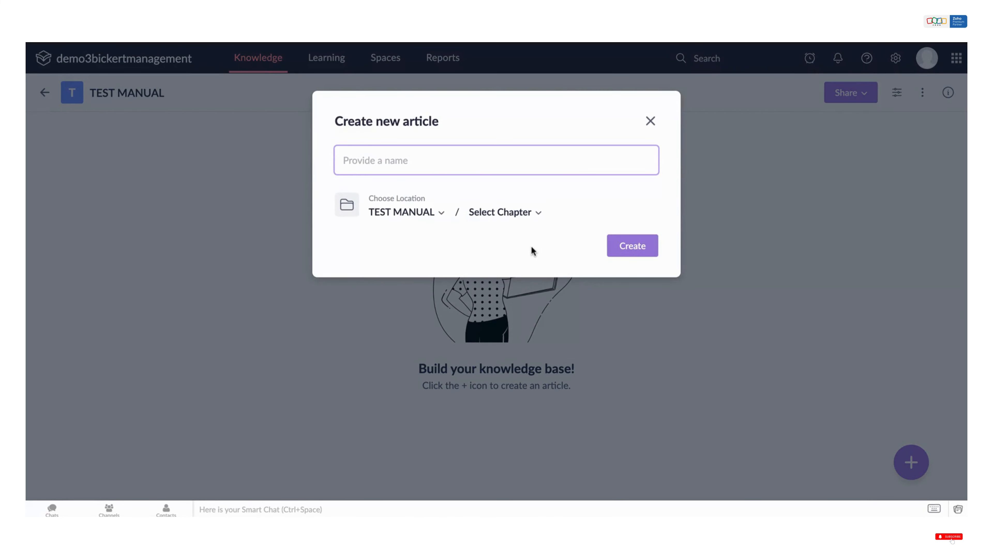
type("t")
key("BackSpace")
key("BackSpace")
key("BackSpace")
key("BackSpace")
Name the article TEST ARTICLE and create it in a new chapter named TESTING.
type("TEST ARTICLE")
left_click(538, 213)
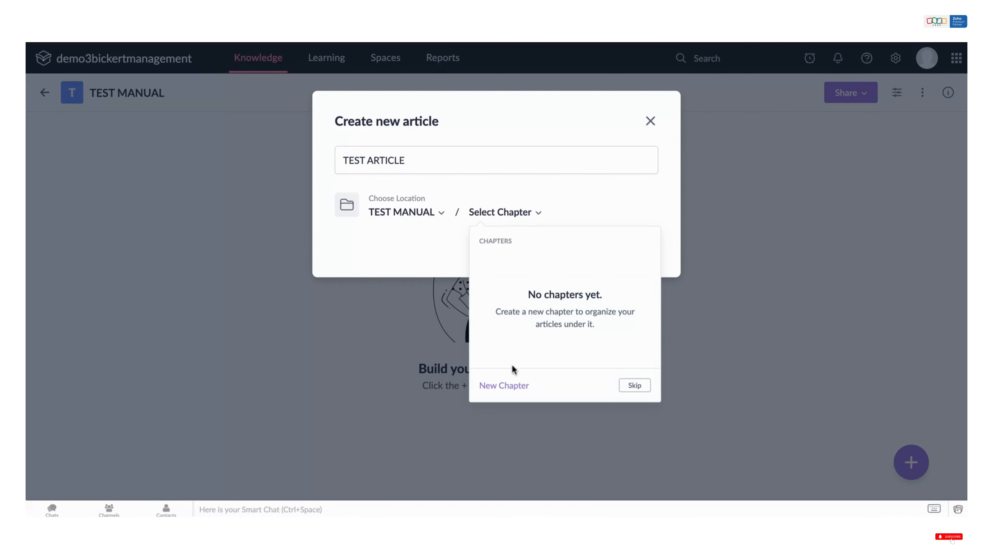
left_click(509, 386)
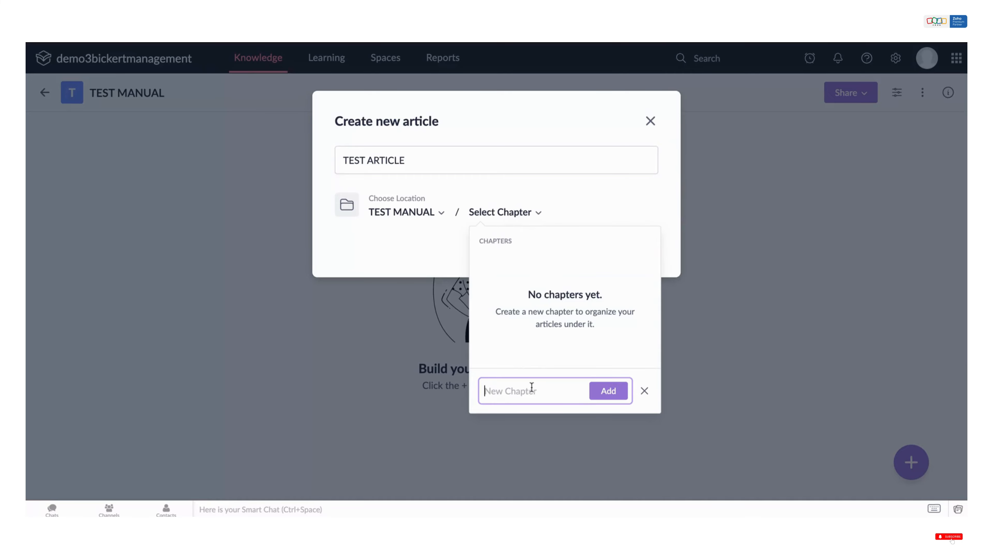
type("TESTING")
left_click(607, 391)
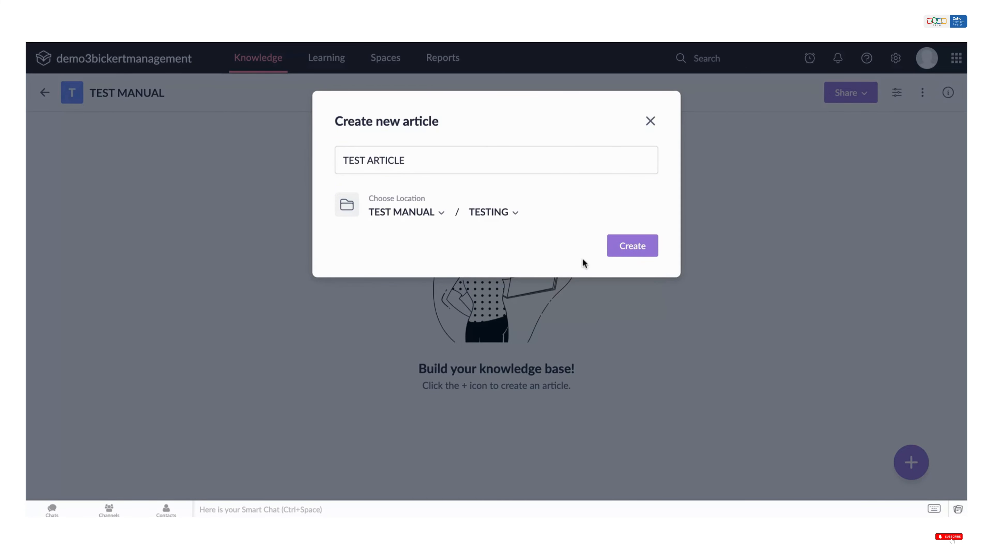
left_click(633, 247)
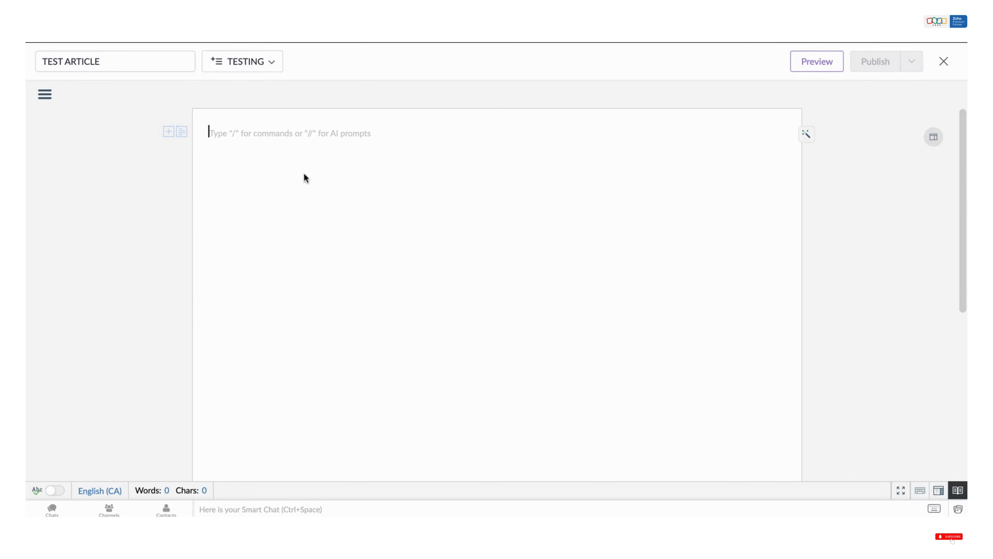
Open the article's editing tools and examine the formatting, insert and widget options.
left_click(56, 104)
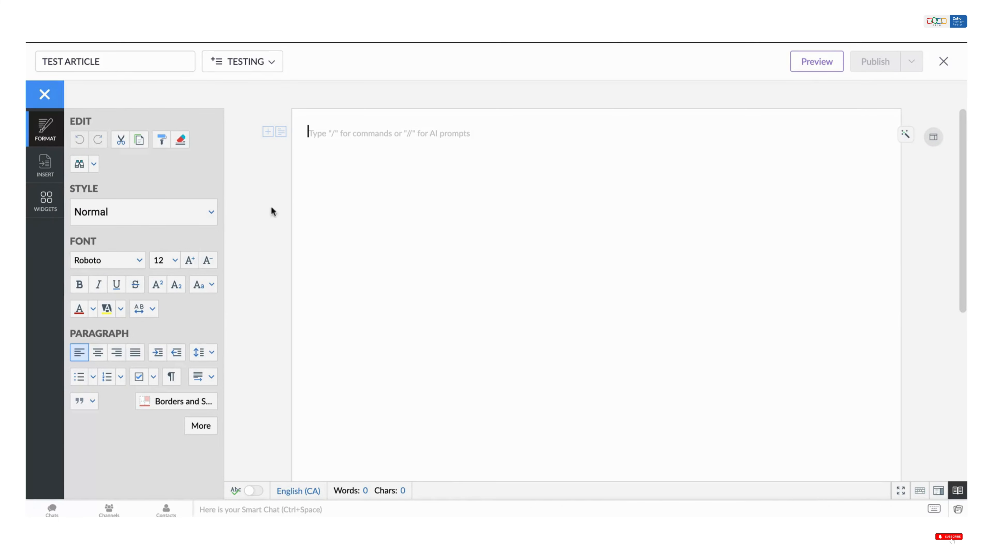
left_click(193, 216)
left_click(199, 193)
left_click(45, 164)
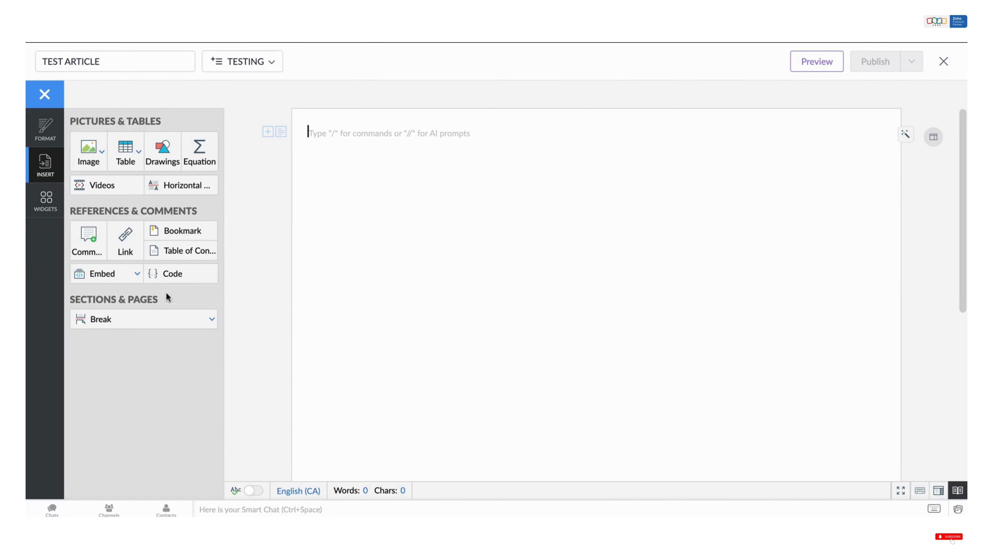
left_click(47, 210)
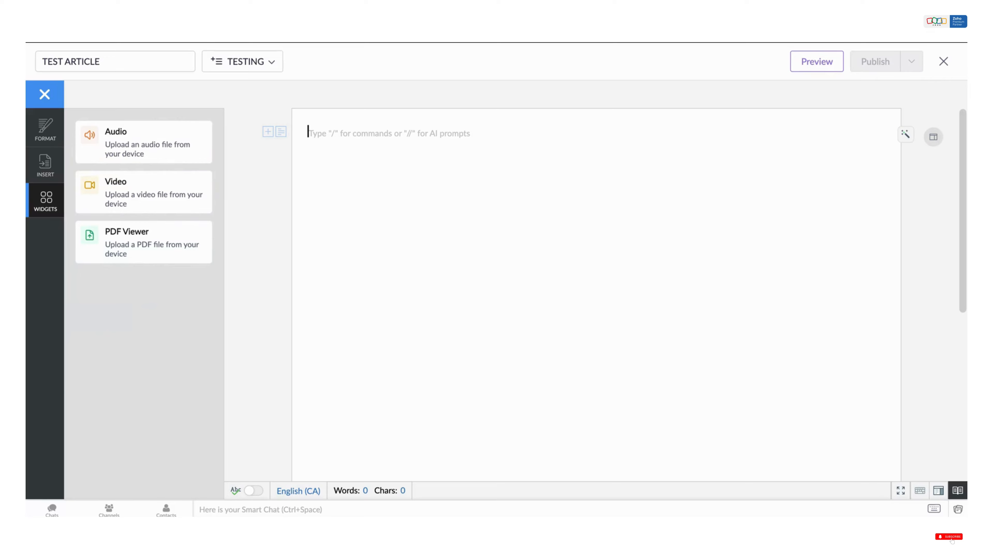
left_click(47, 141)
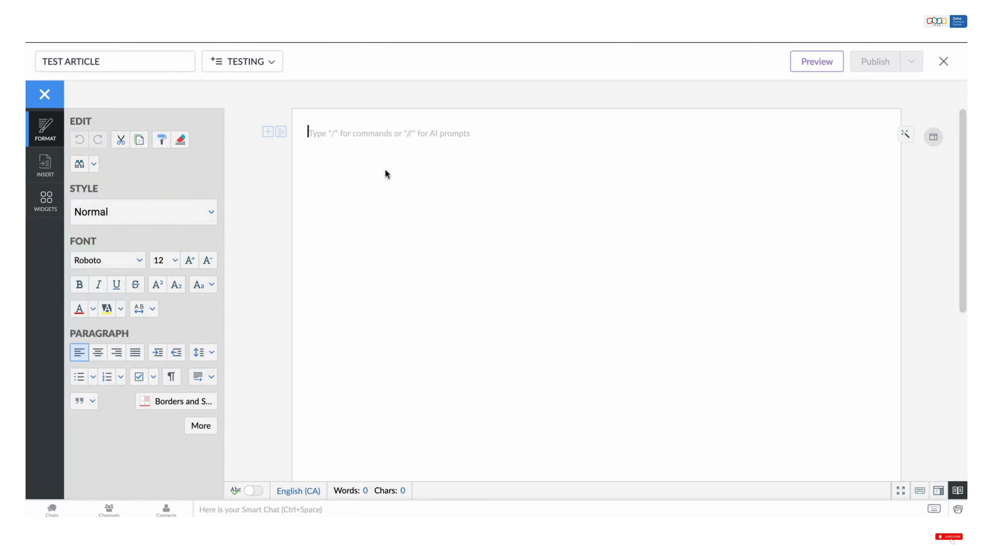
type("test")
key("BackSpace")
key("BackSpace")
key("BackSpace")
key("BackSpace")
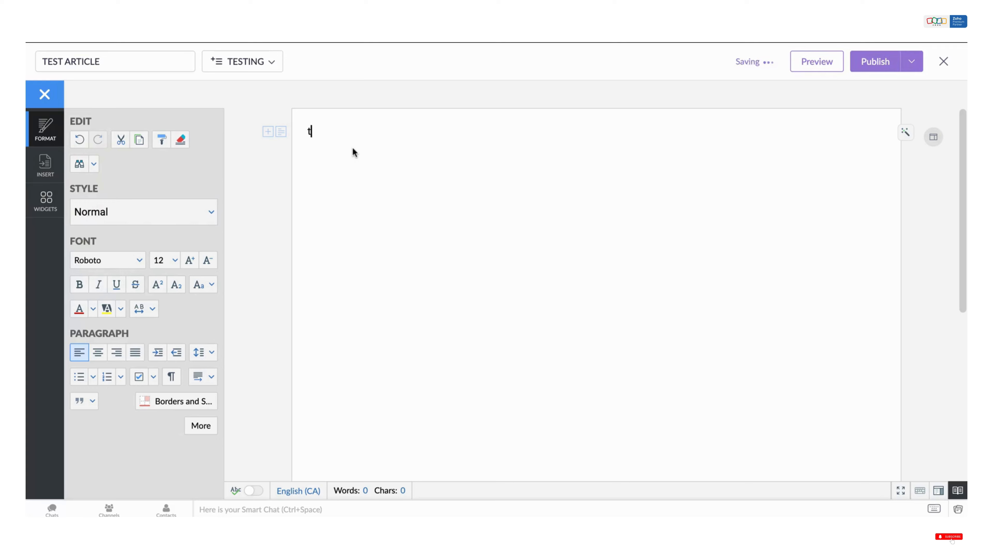
Write TEST three times in the article body, each on its own line with two blank lines in between.
type("TEST")
key("Return")
key("Return")
key("Return")
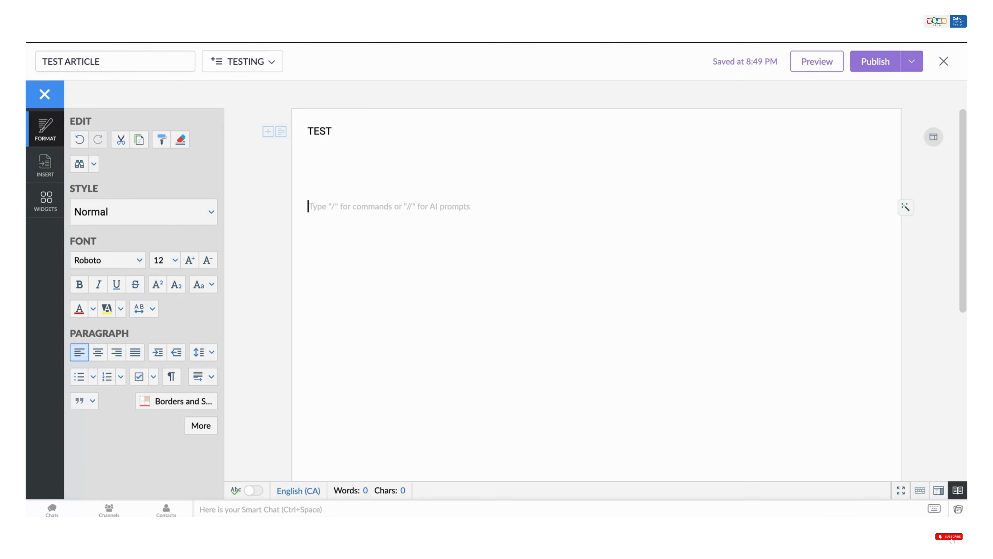
type("TEST")
key("Return")
key("Return")
key("Return")
type("TEST")
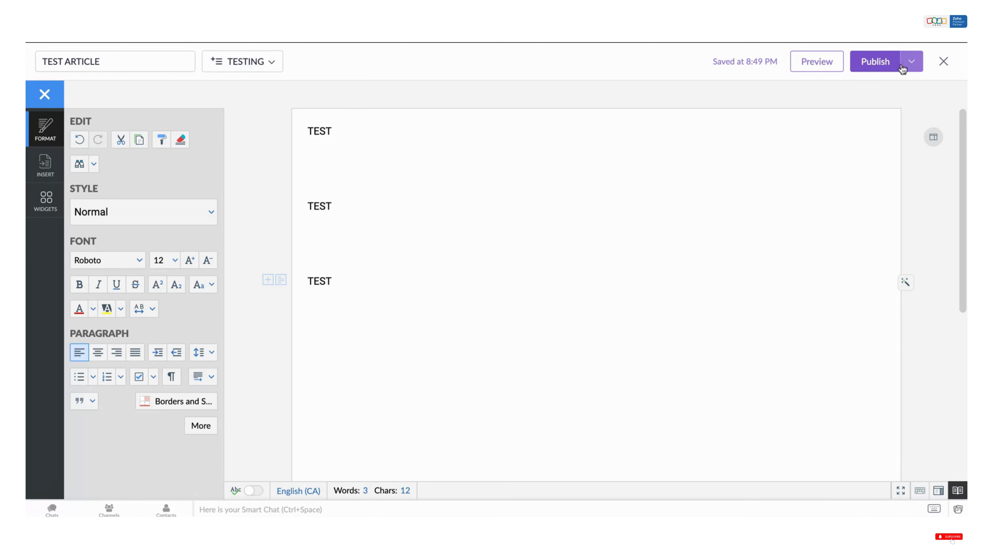
Check the alternative publishing options for TEST ARTICLE and preview how it is displayed for readers.
left_click(910, 63)
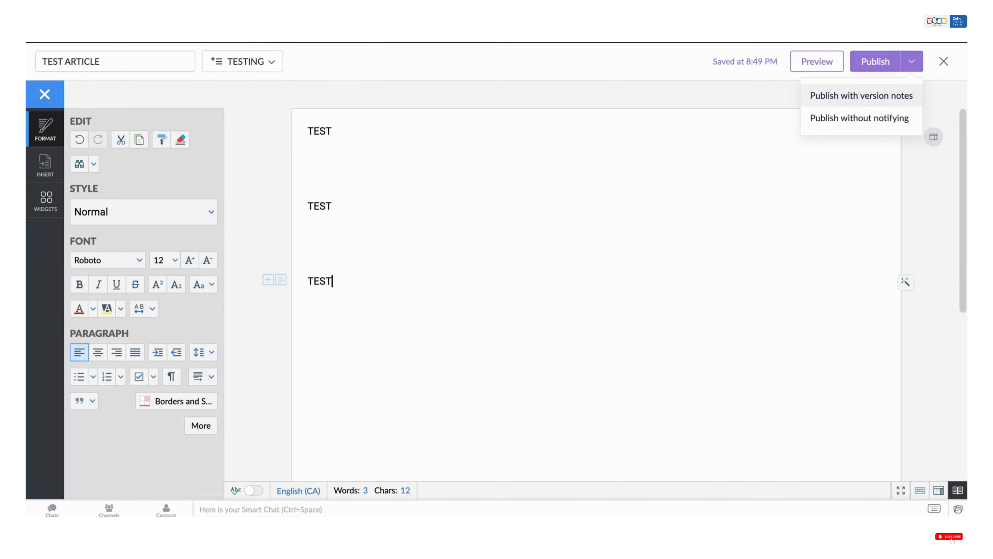
left_click(818, 67)
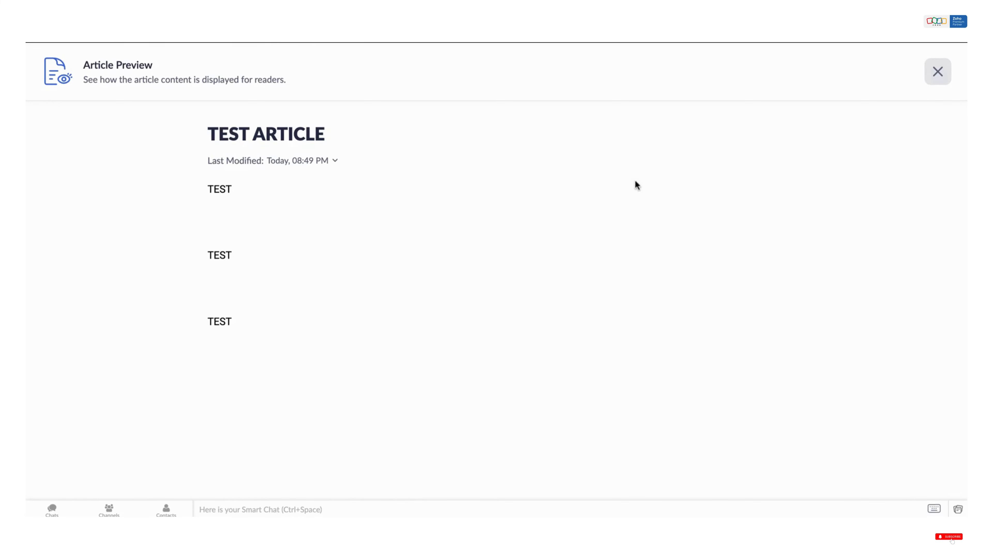
left_click(939, 72)
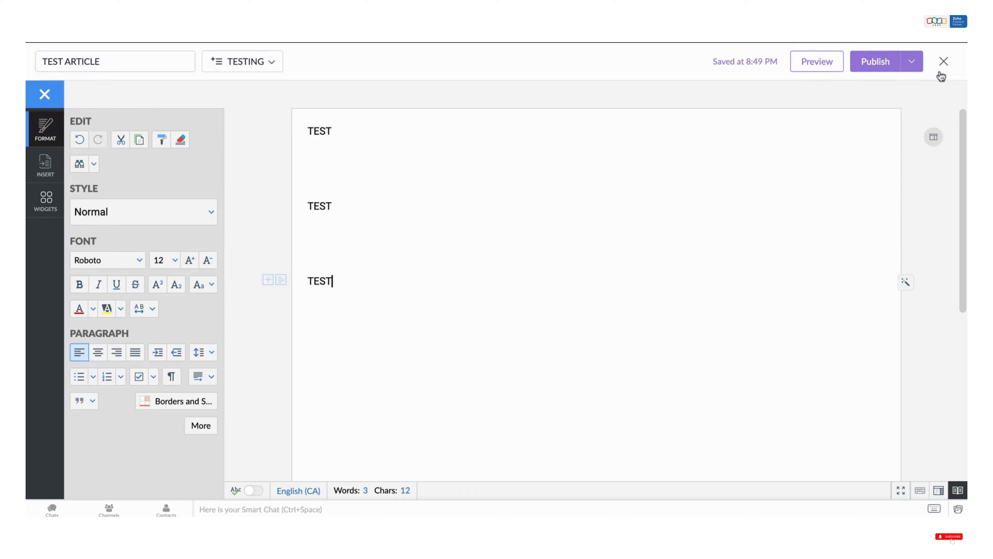
Publish TEST ARTICLE with notification and verification set, using Editors Only as verifiers and a reminder interval of every year.
left_click(870, 70)
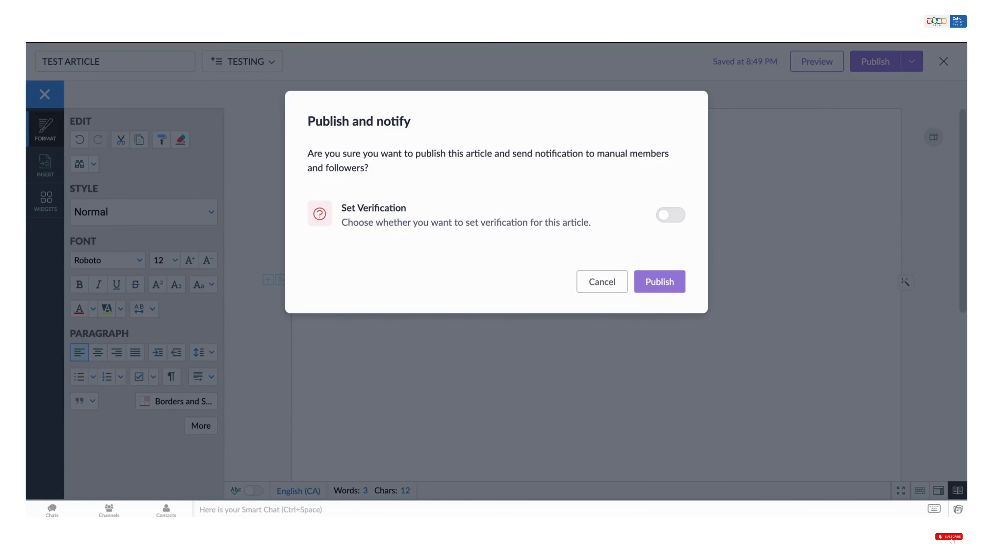
left_click(670, 215)
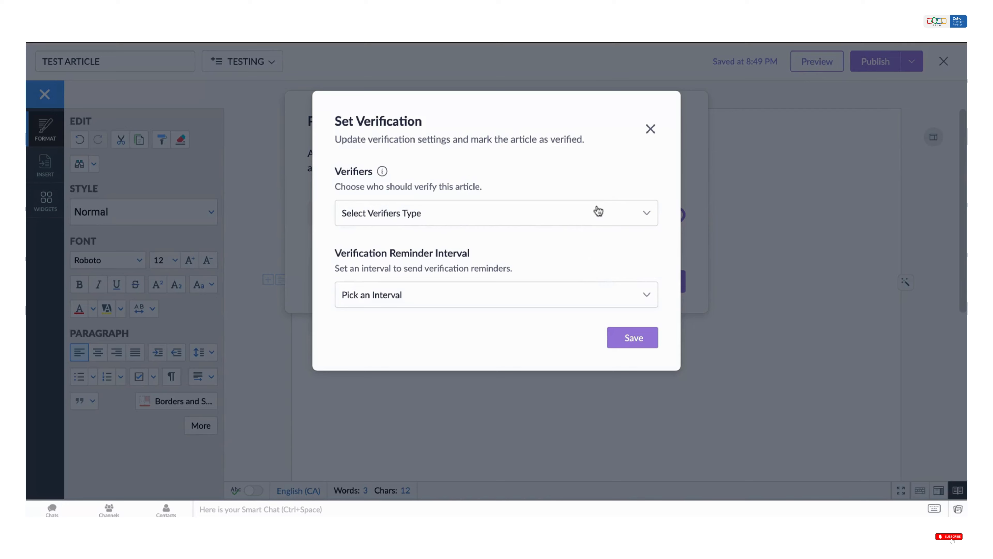
left_click(595, 222)
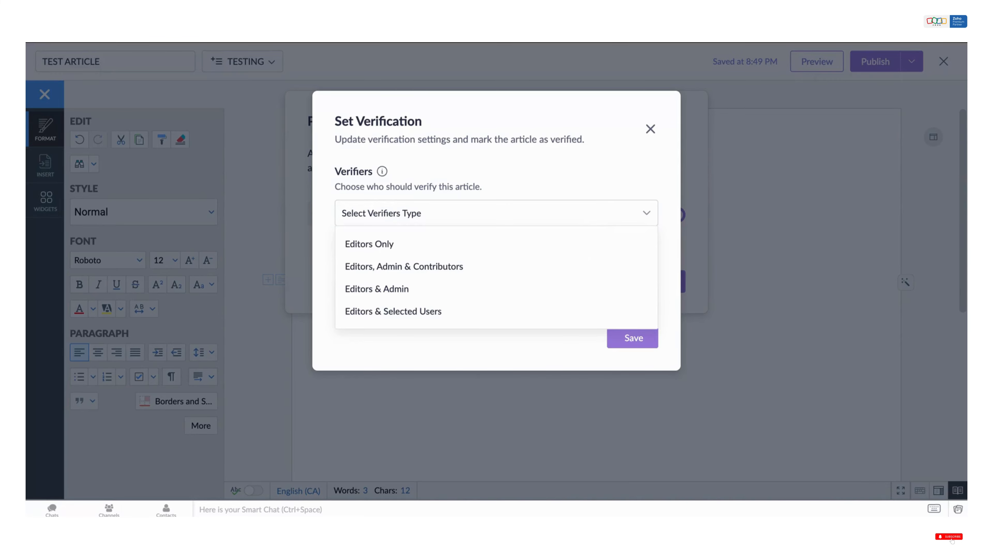
left_click(567, 250)
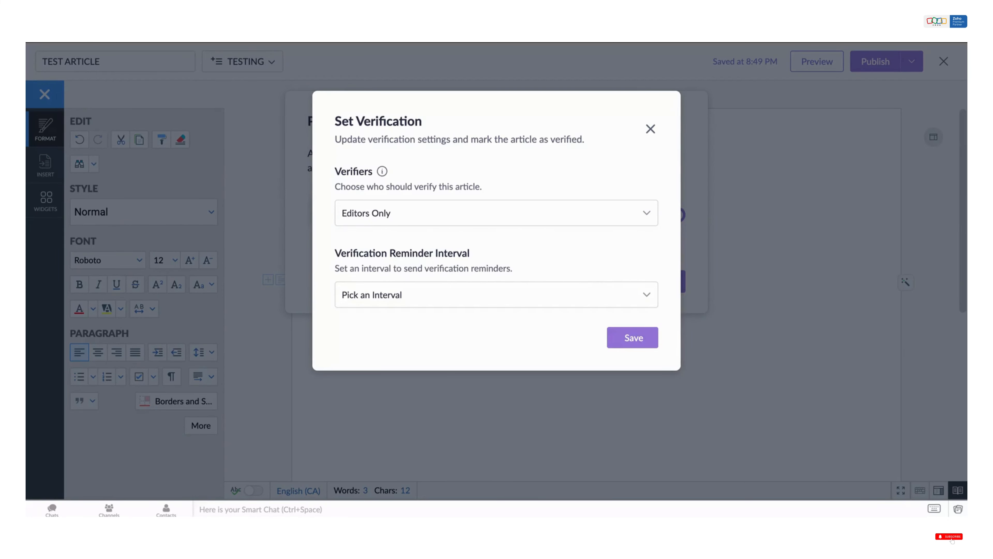
left_click(603, 300)
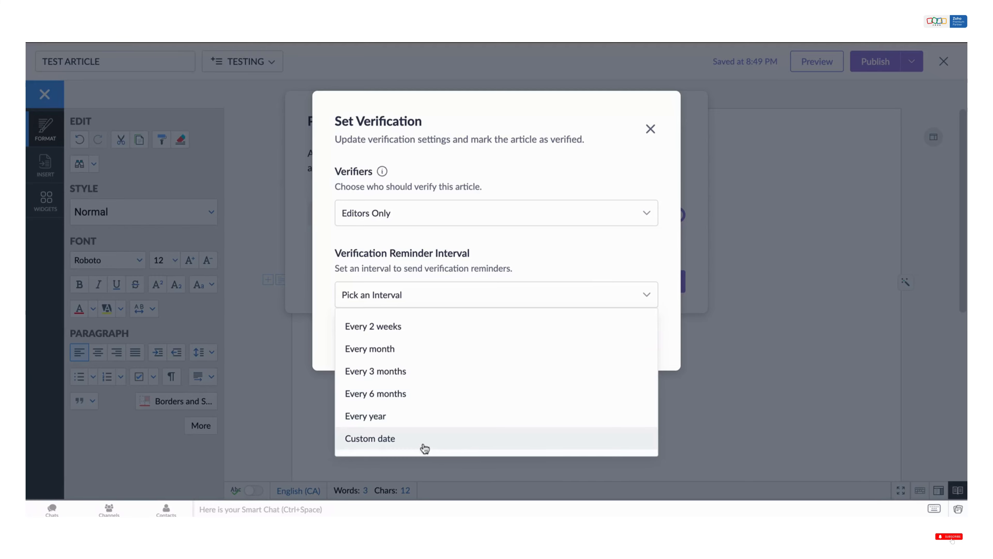
left_click(398, 419)
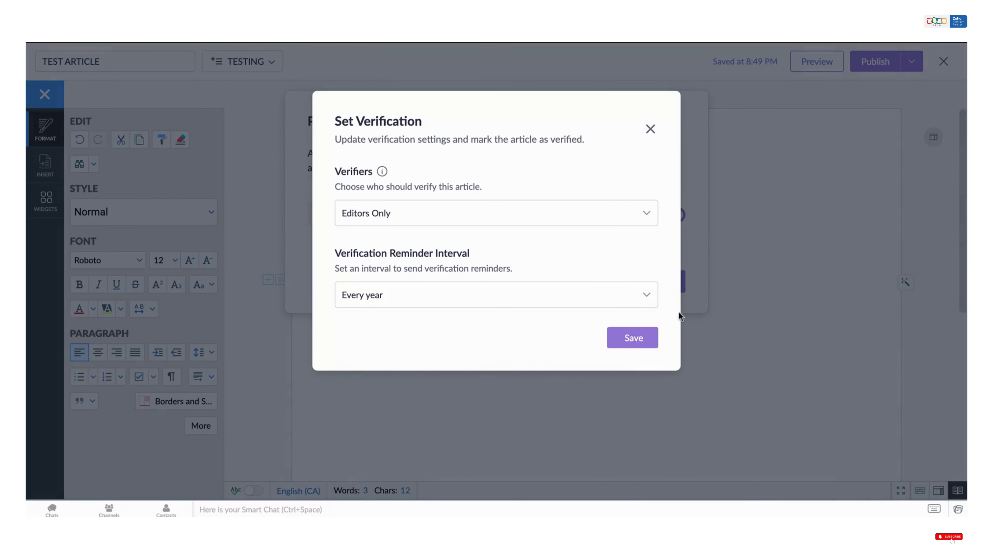
left_click(634, 343)
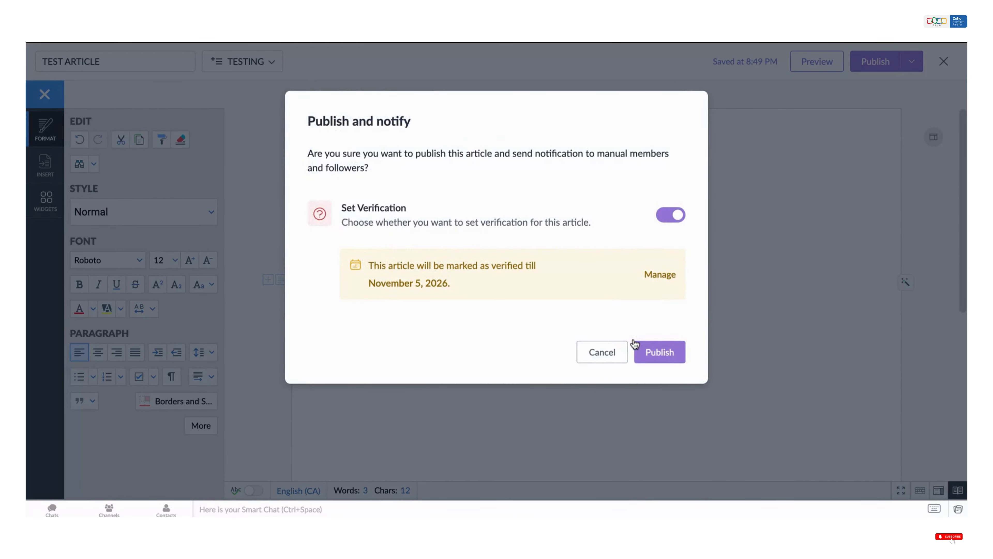
left_click(661, 352)
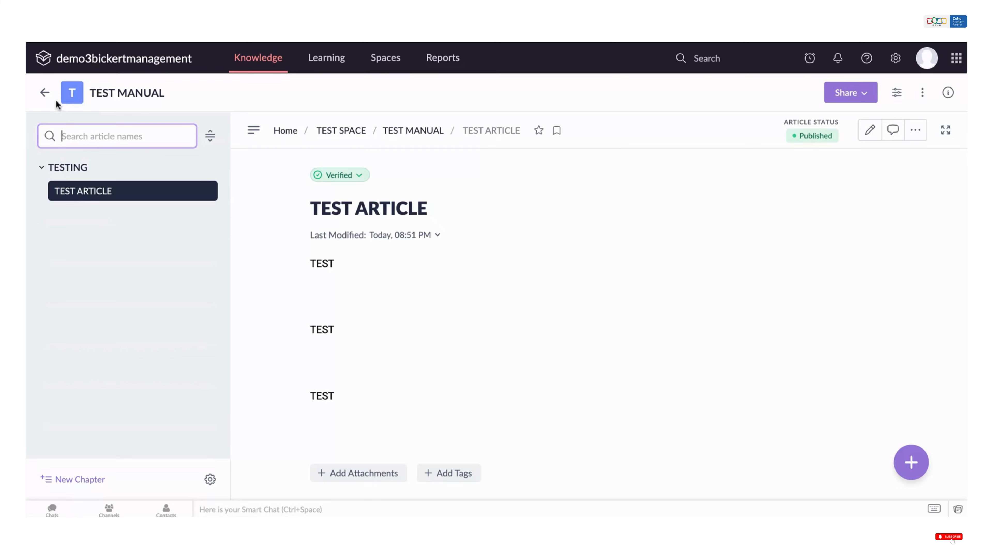
Return to the manuals overview and look through My Articles, Bookmarks, Shared and Explore.
left_click(45, 93)
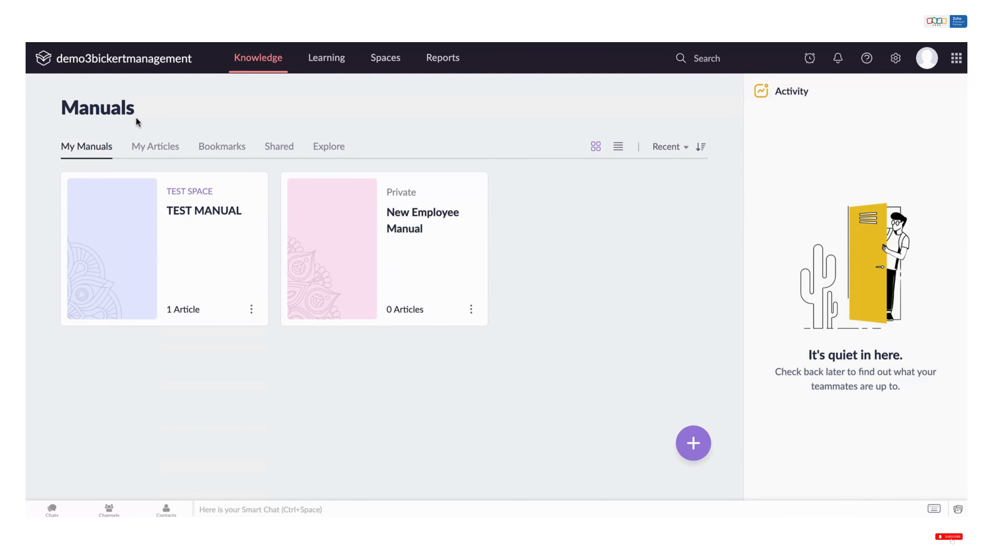
left_click(159, 145)
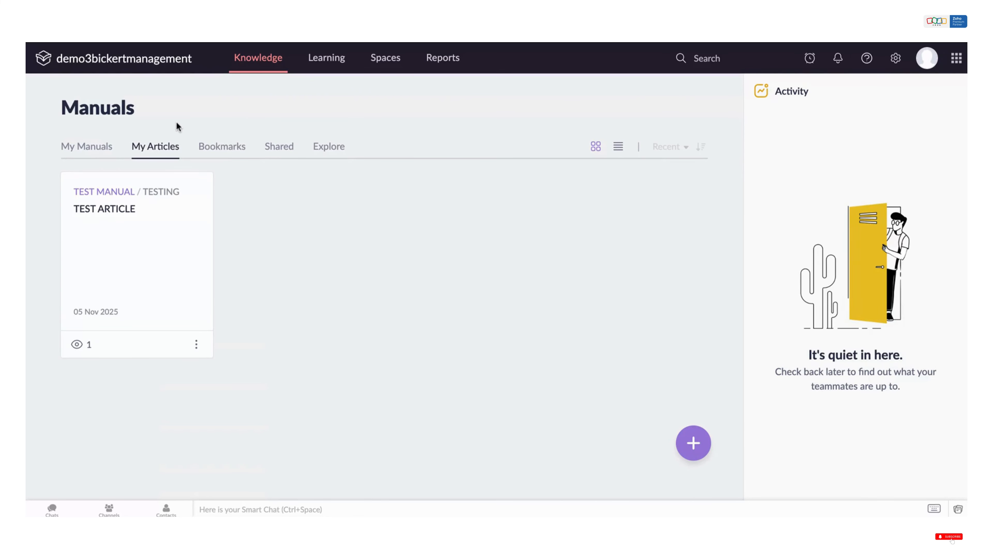
left_click(216, 146)
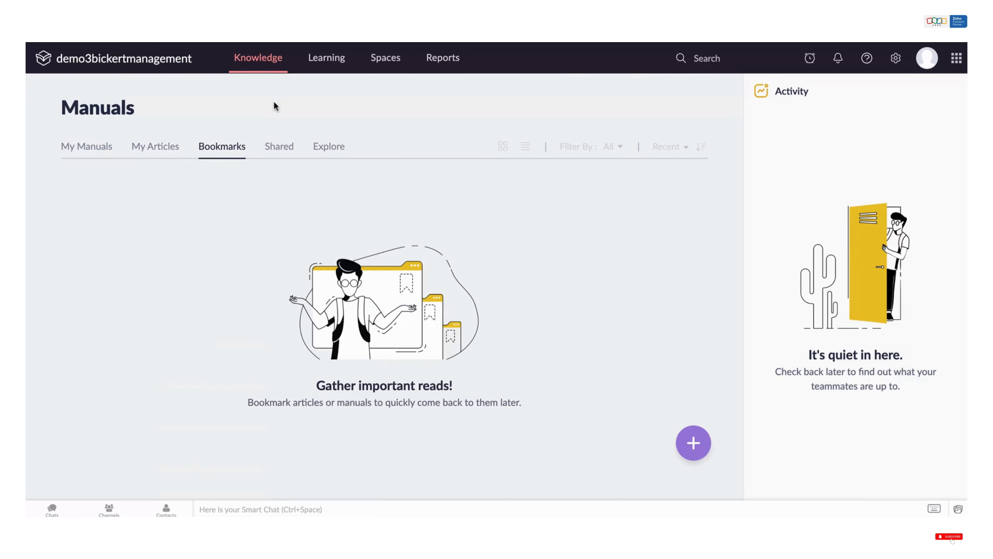
left_click(280, 147)
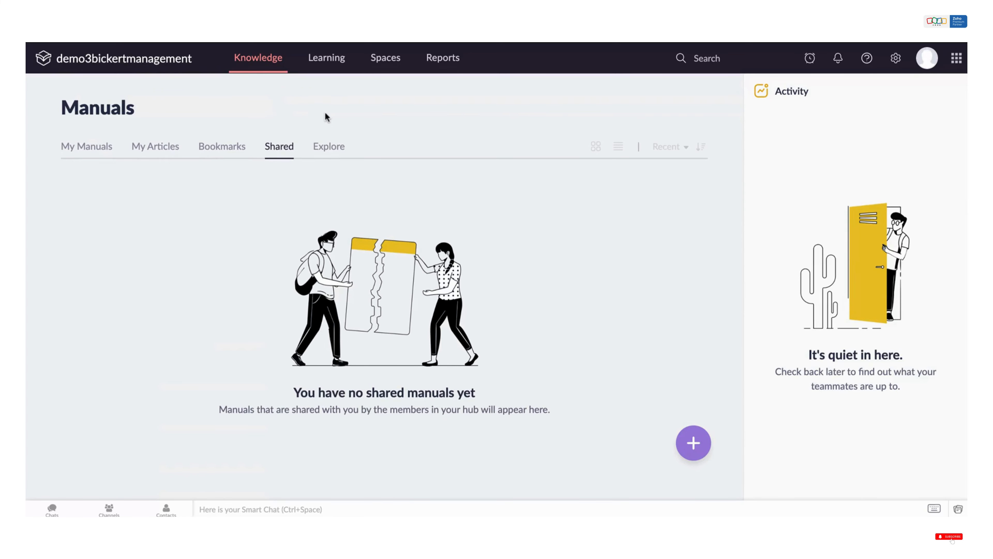
left_click(332, 148)
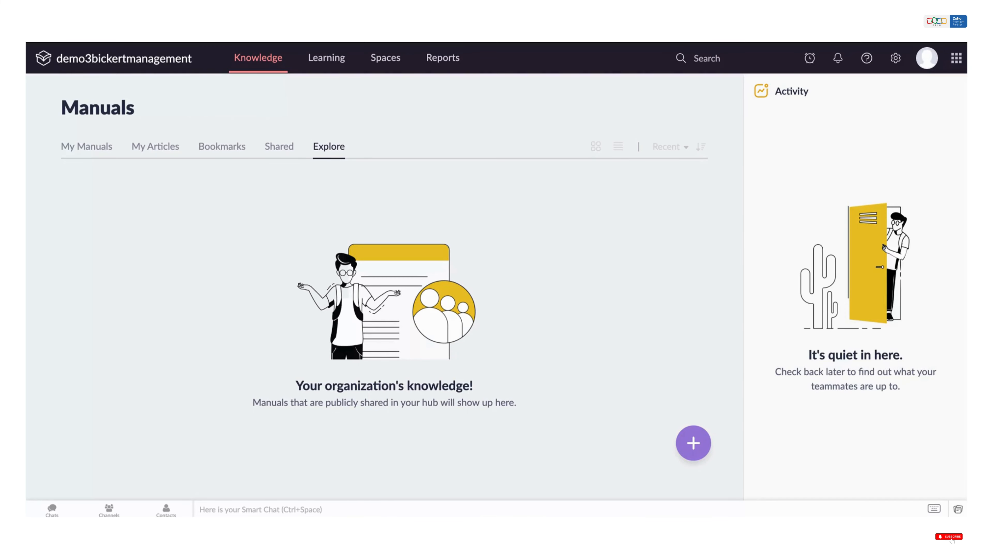
Go to the Learning area and look through My Learning, My Authoring, Explore and Question Bank.
left_click(326, 58)
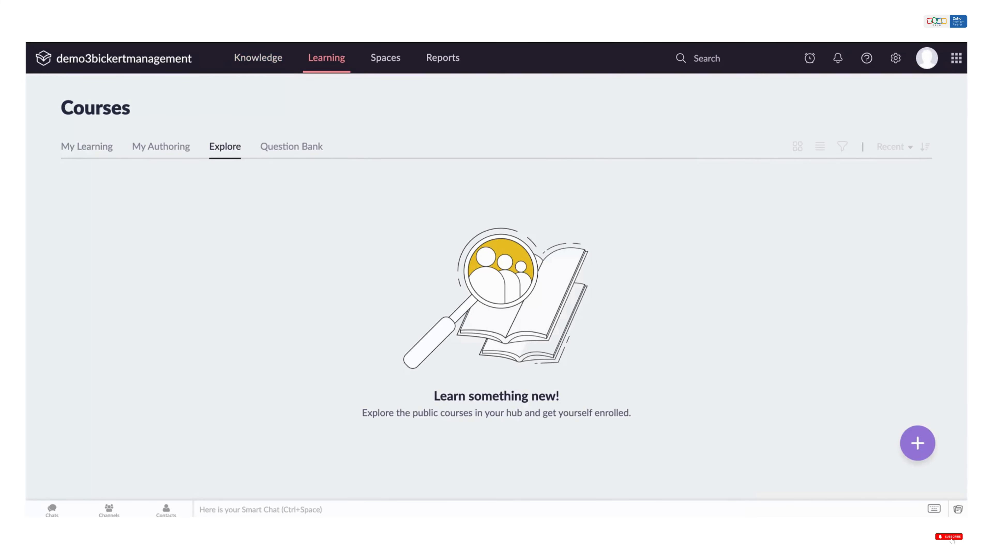
left_click(96, 151)
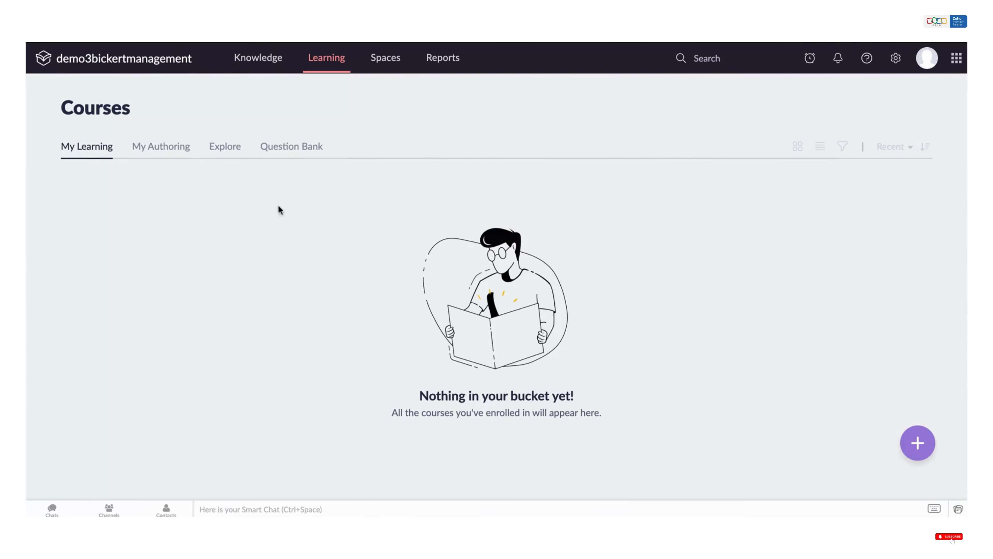
left_click(161, 148)
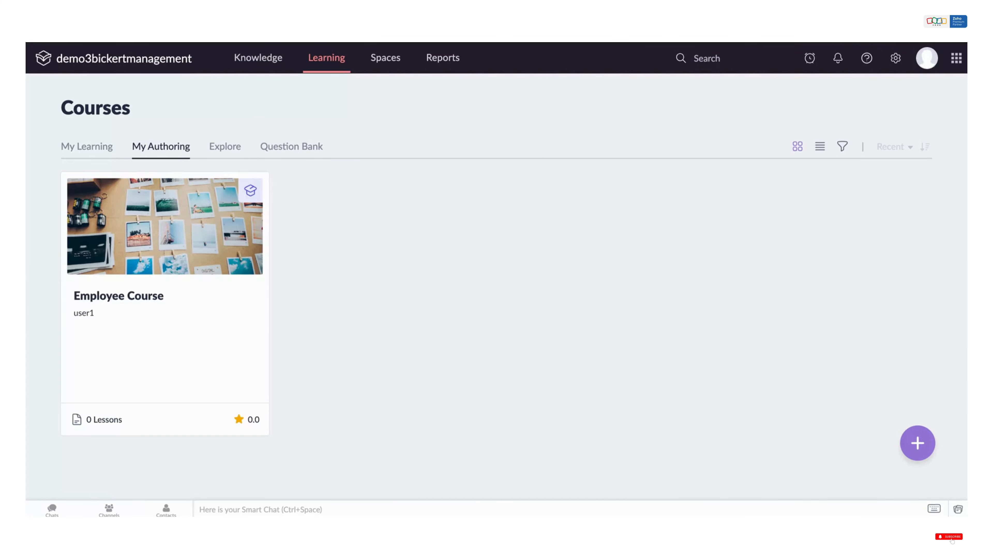
left_click(227, 152)
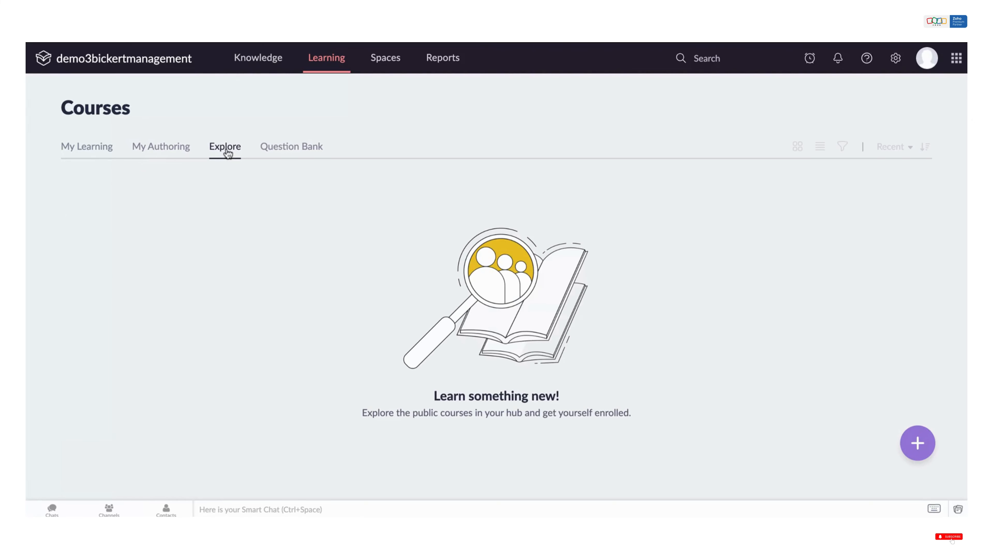
left_click(284, 152)
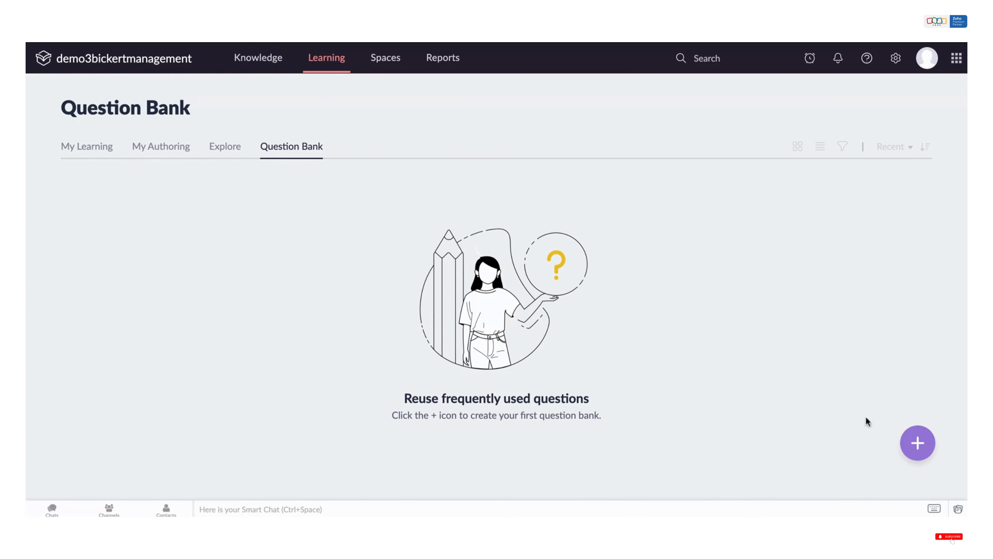
Create a new course named TEST COURSE without a description.
left_click(915, 444)
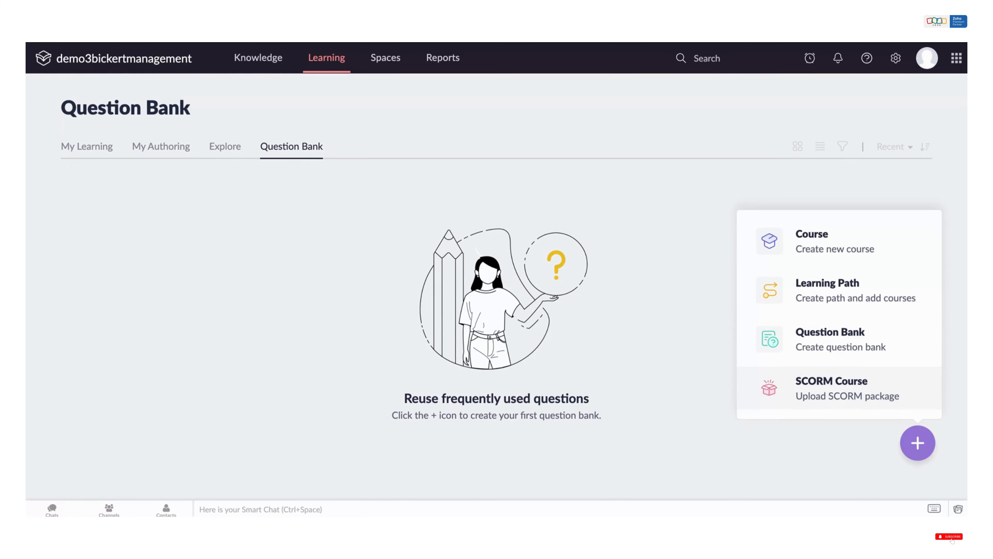
left_click(847, 256)
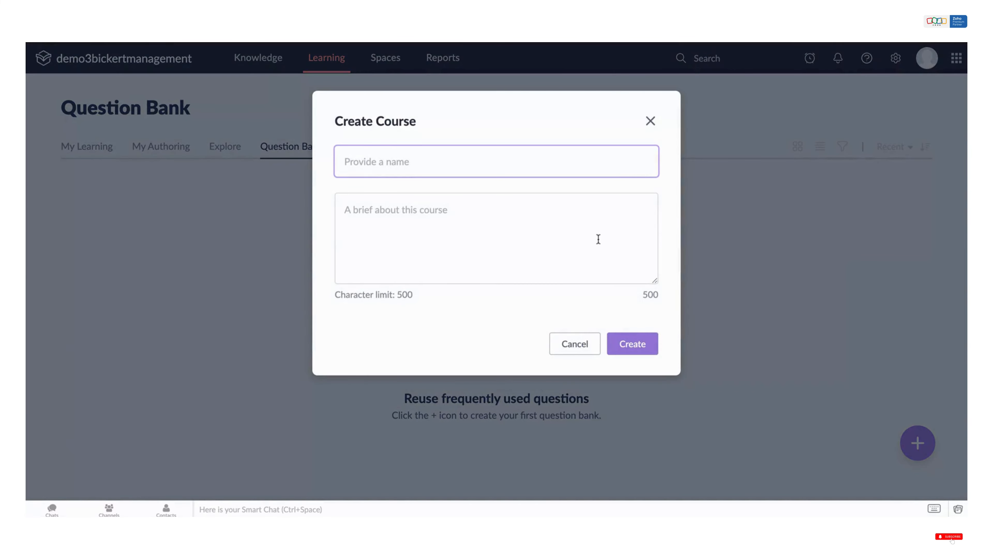
type("TEST COURSE")
left_click(430, 232)
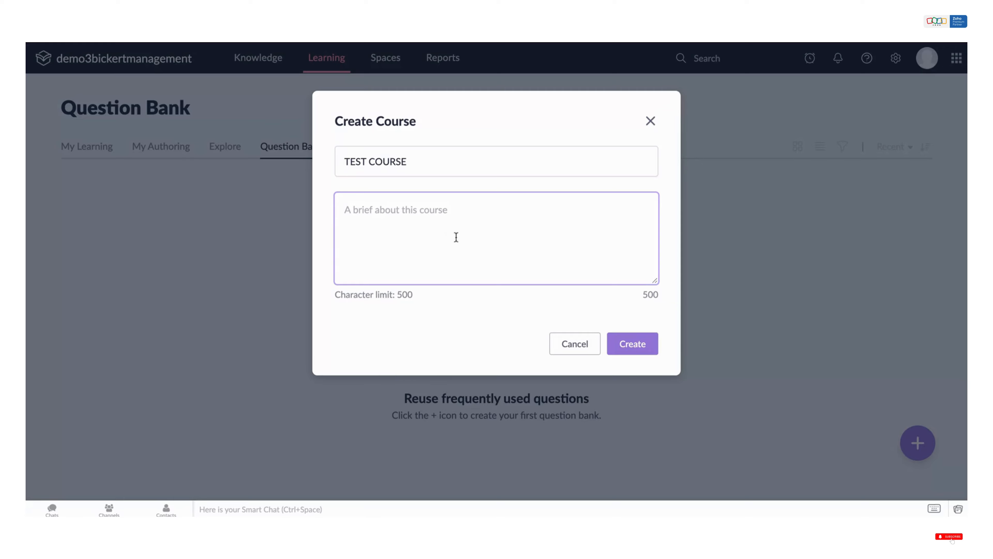
left_click(643, 344)
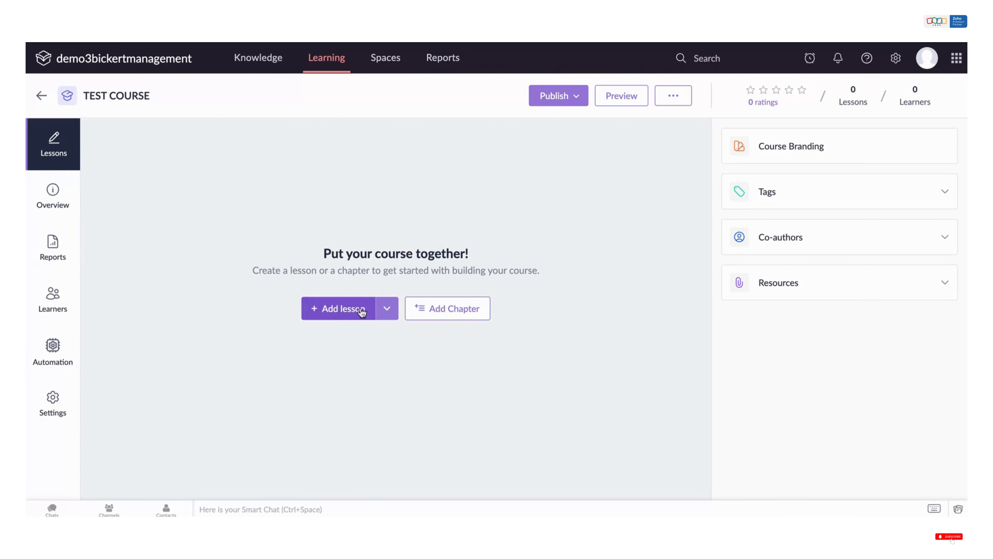
Check the other ways to add lessons, and create a chapter named CHAPTER 1 - ONBOARDING in TEST COURSE.
left_click(383, 318)
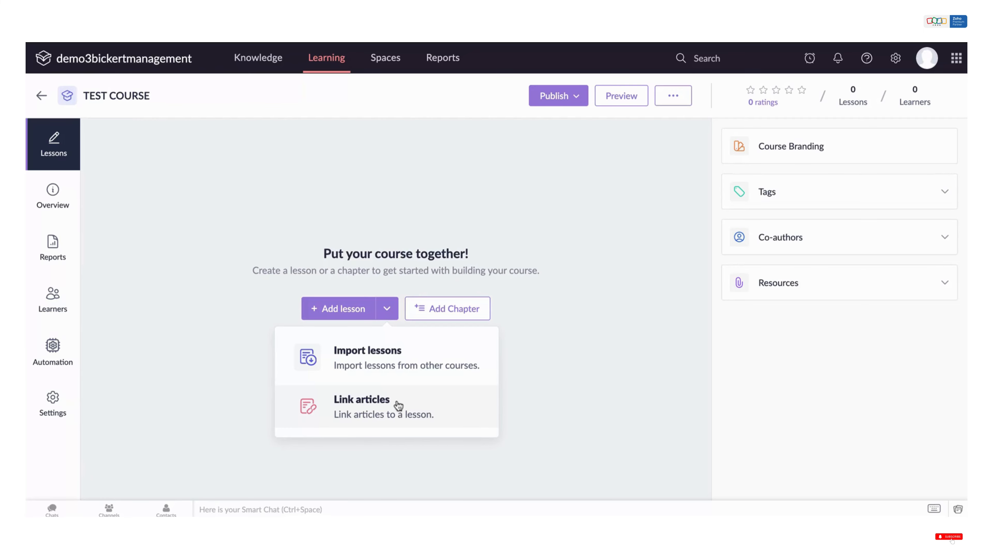
left_click(476, 316)
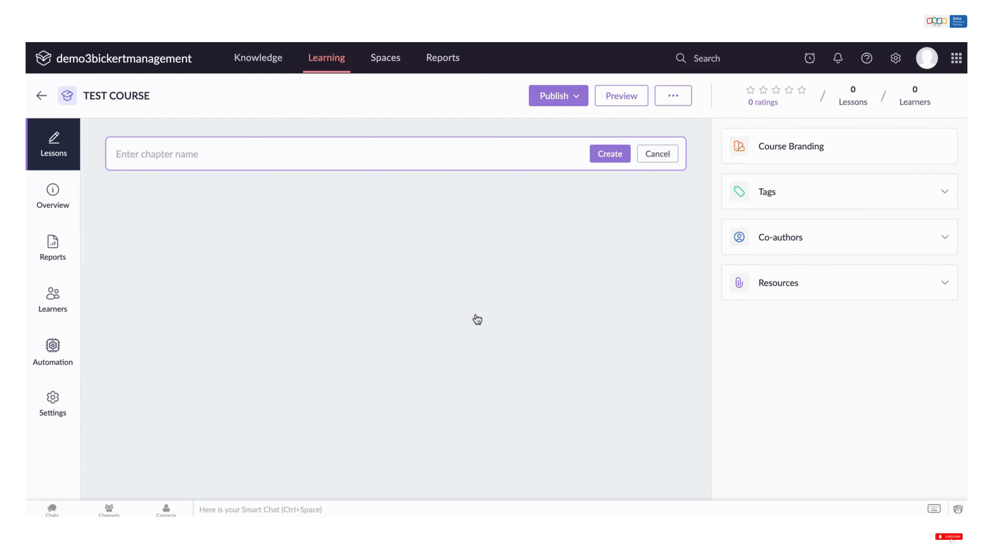
type("TEST")
key("BackSpace")
key("BackSpace")
key("BackSpace")
key("BackSpace")
type("CHAPTER")
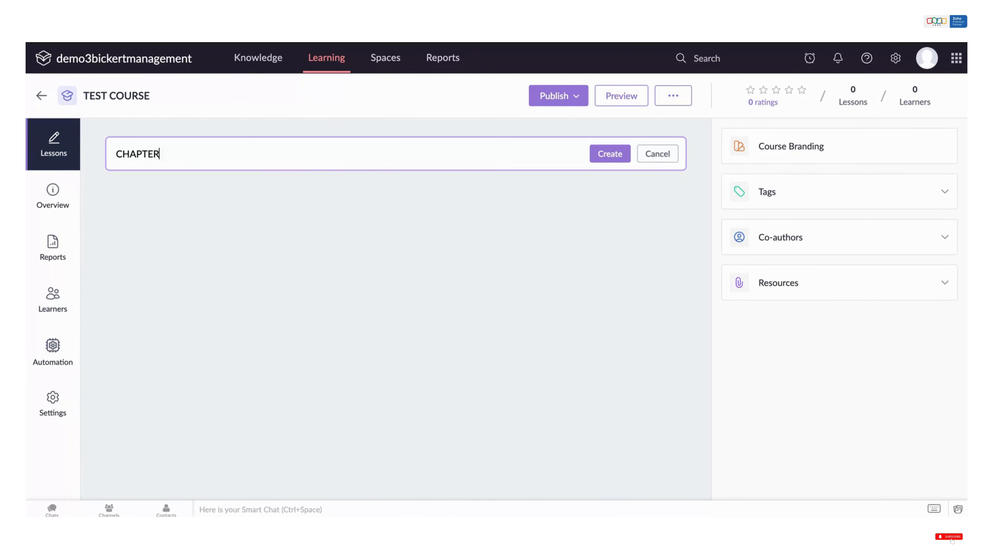
type(" 1 - ONBOARDING")
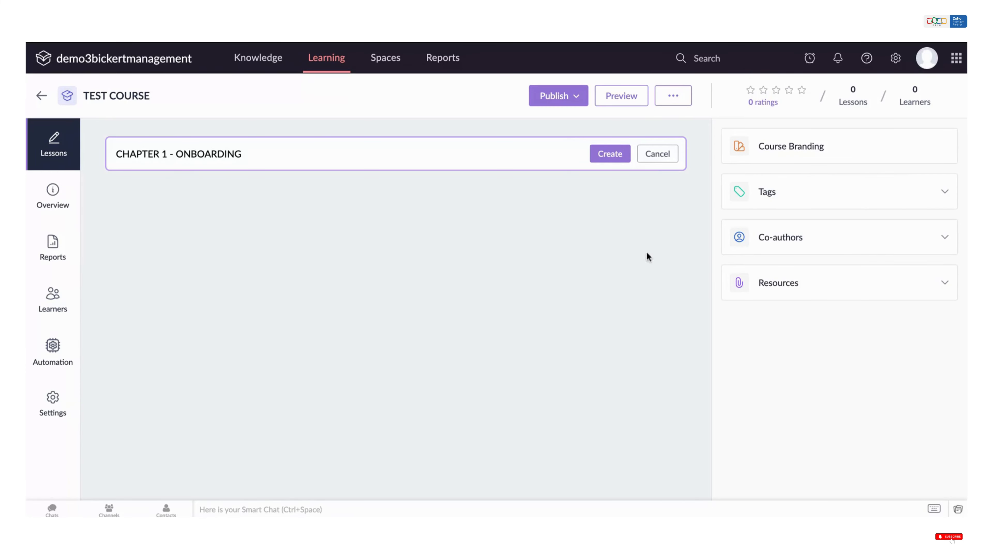
left_click(611, 155)
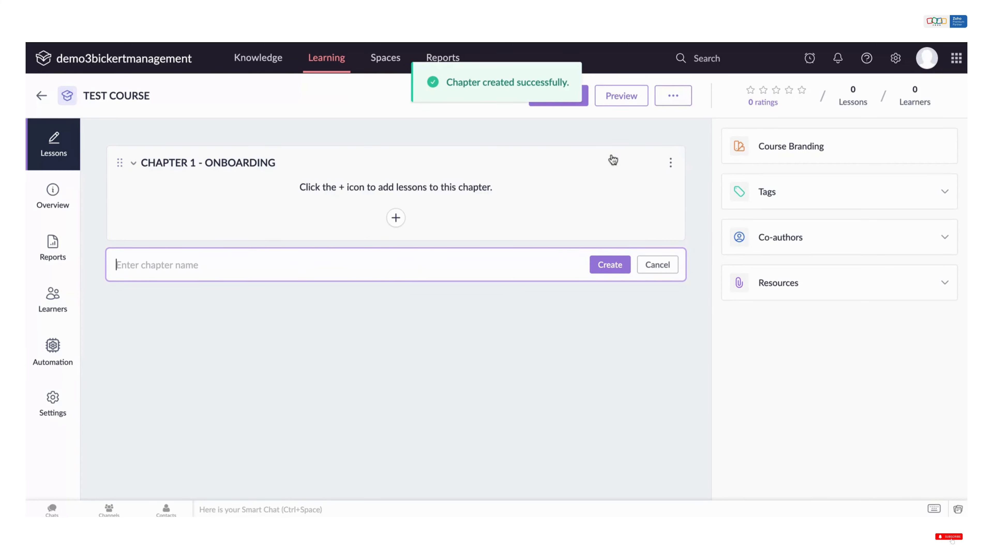
Create a second chapter named CHAPTER 2 - TESTING in the course.
type("CH")
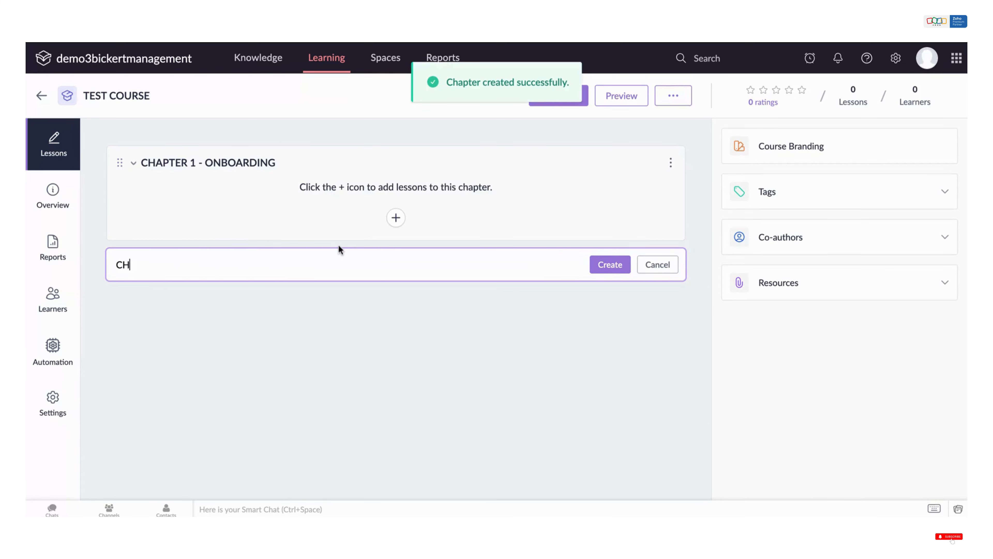
type("APTER")
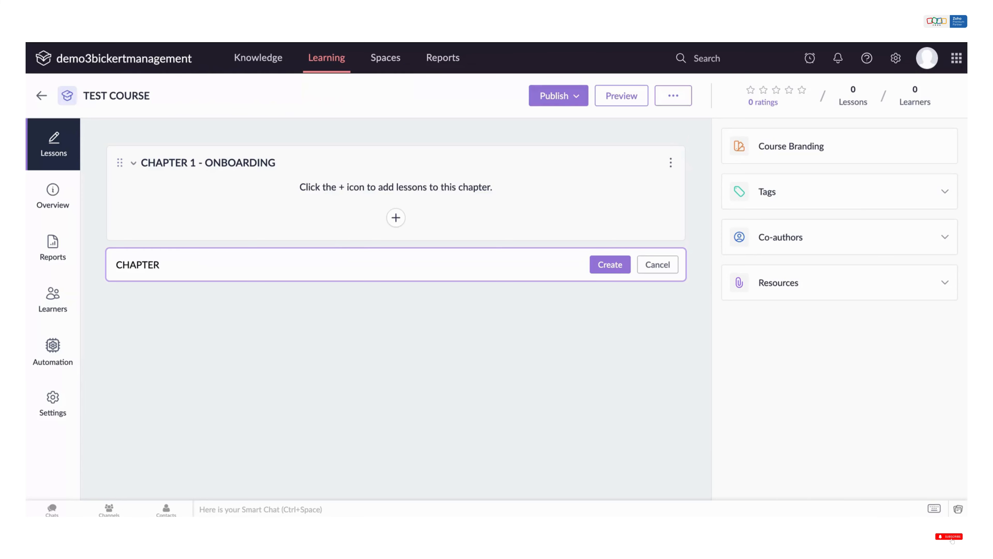
type(" 2 - TESTING")
left_click(605, 270)
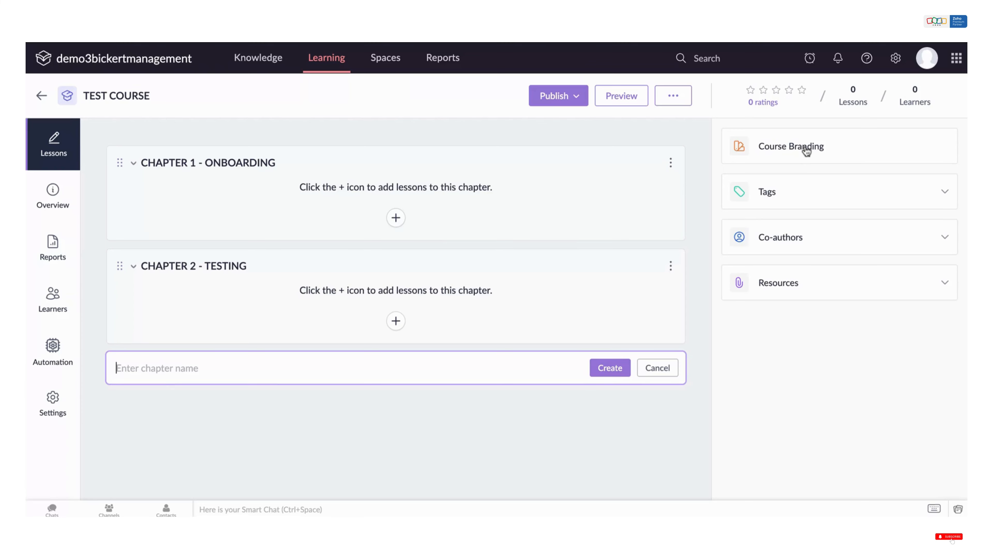
Add the tags ONBOARDING and TESTING to TEST COURSE.
left_click(812, 194)
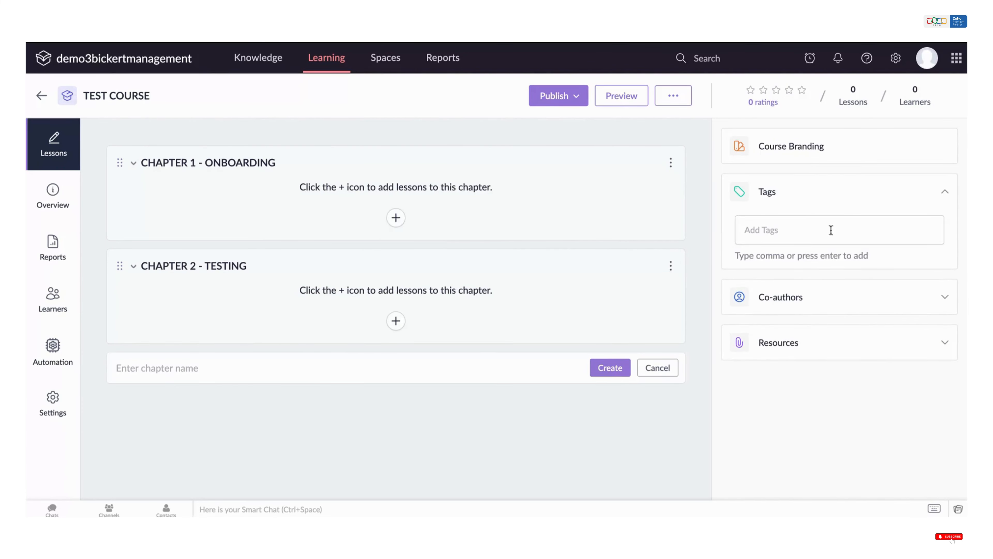
left_click(816, 231)
type("ONBOARDING")
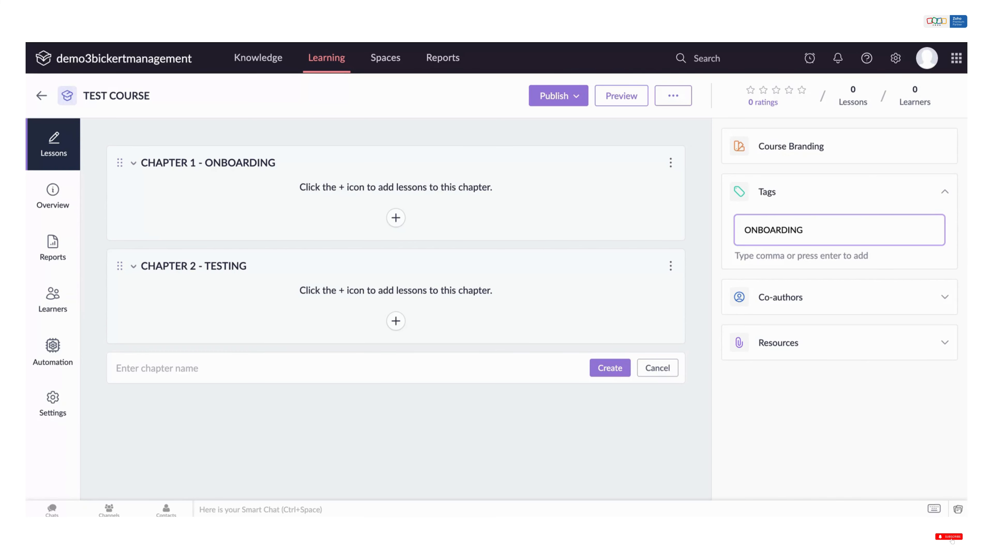
key("Return")
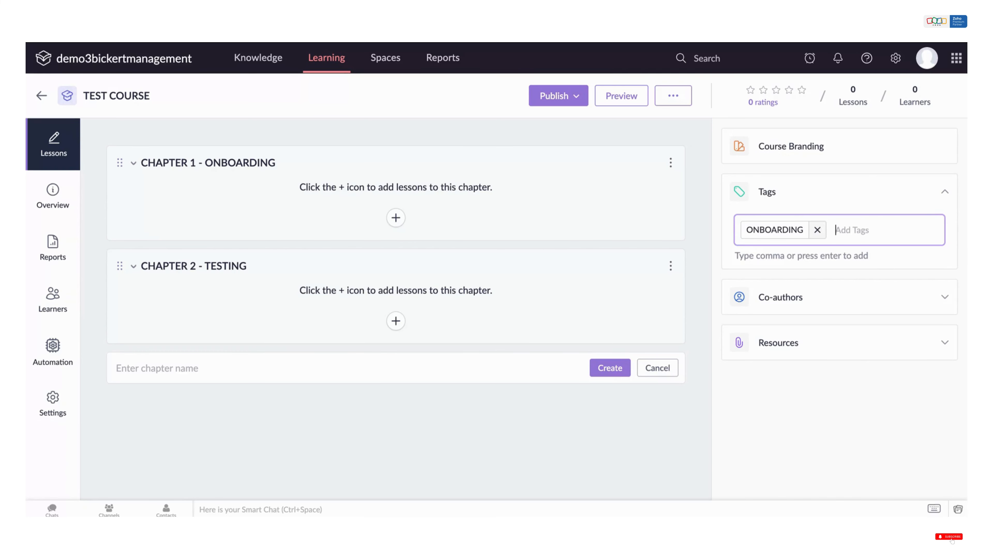
type("TESTING")
key("Return")
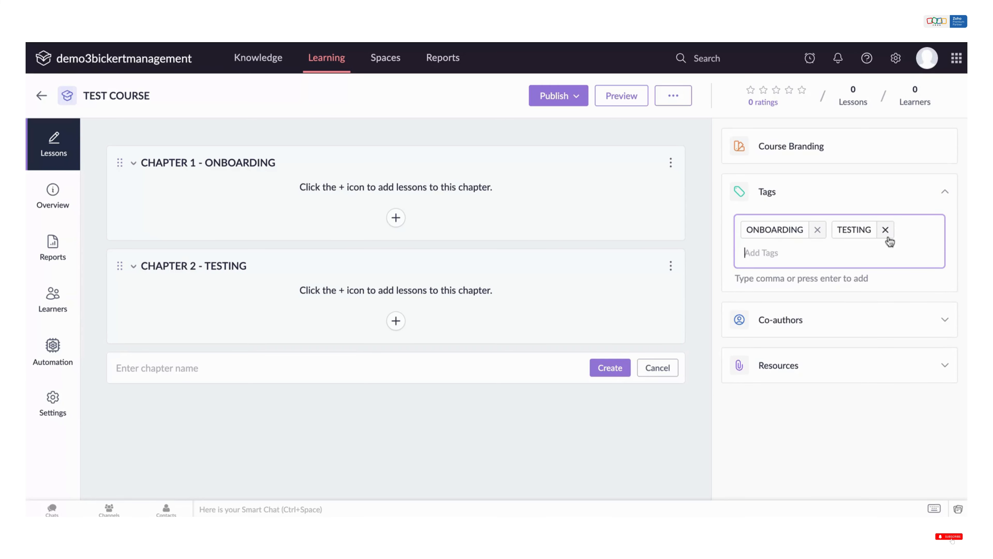
left_click(747, 291)
View the course's co-authors and resources, and open the cloud source picker for adding attachments.
left_click(816, 330)
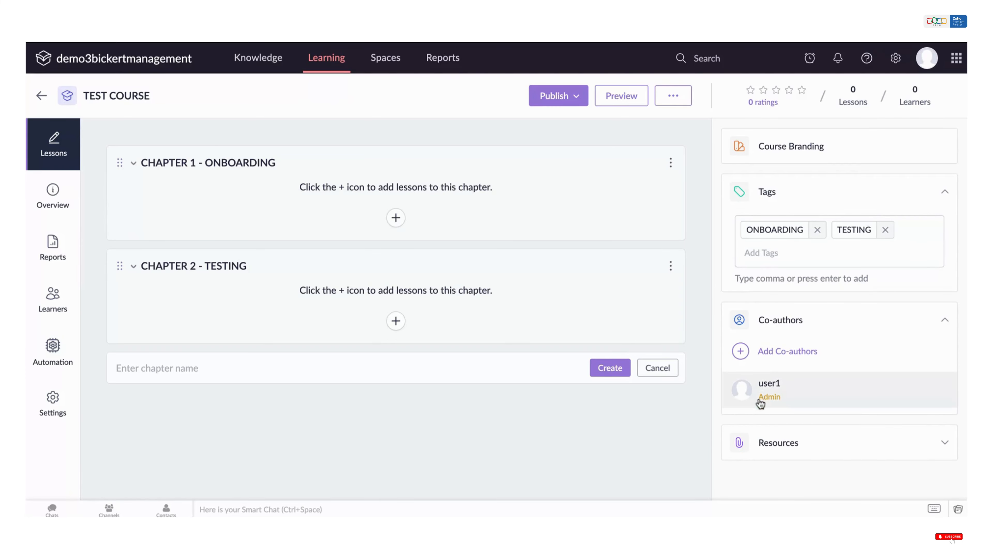
left_click(809, 452)
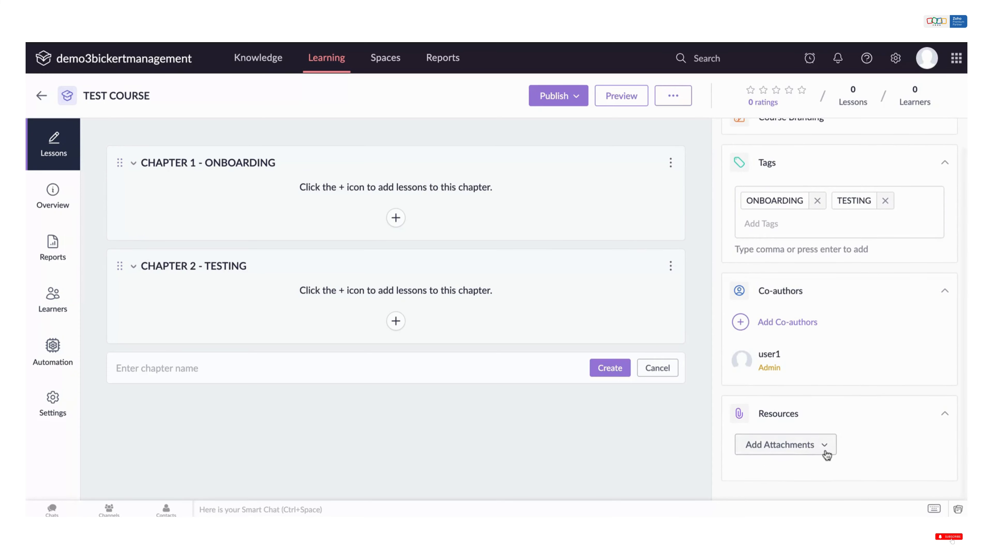
left_click(825, 453)
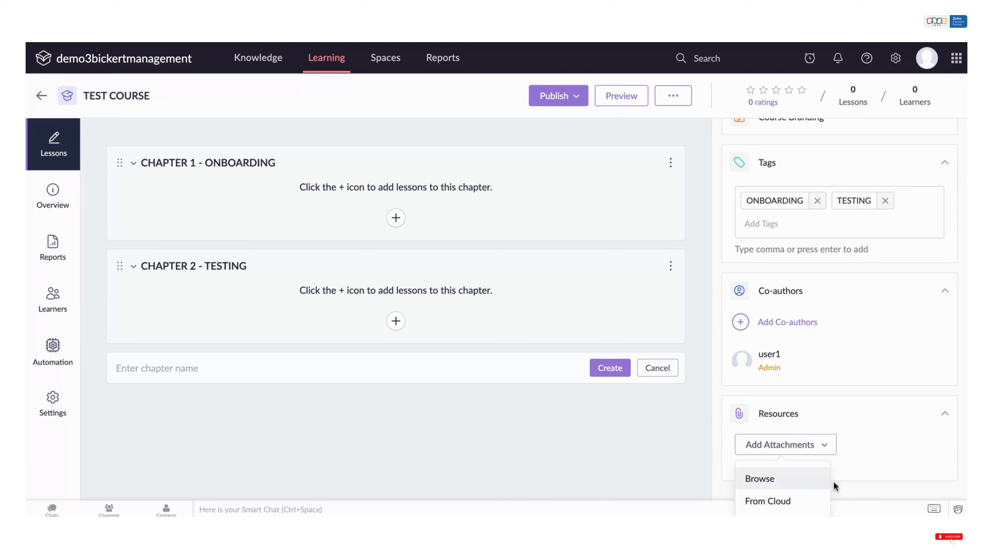
left_click(785, 506)
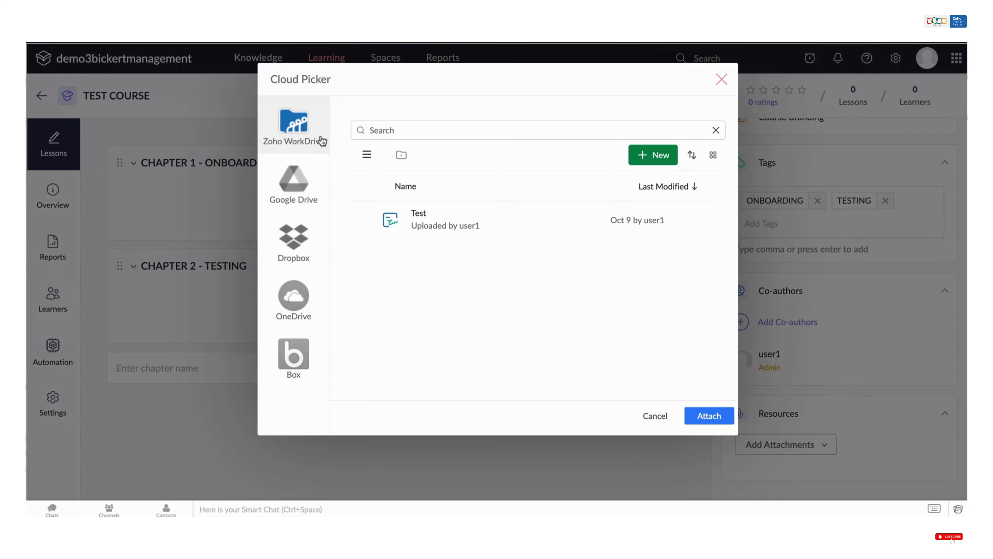
Examine the attachment sources Google Drive, Dropbox, OneDrive, Box and Zoho WorkDrive, and close the picker without attaching anything.
left_click(308, 194)
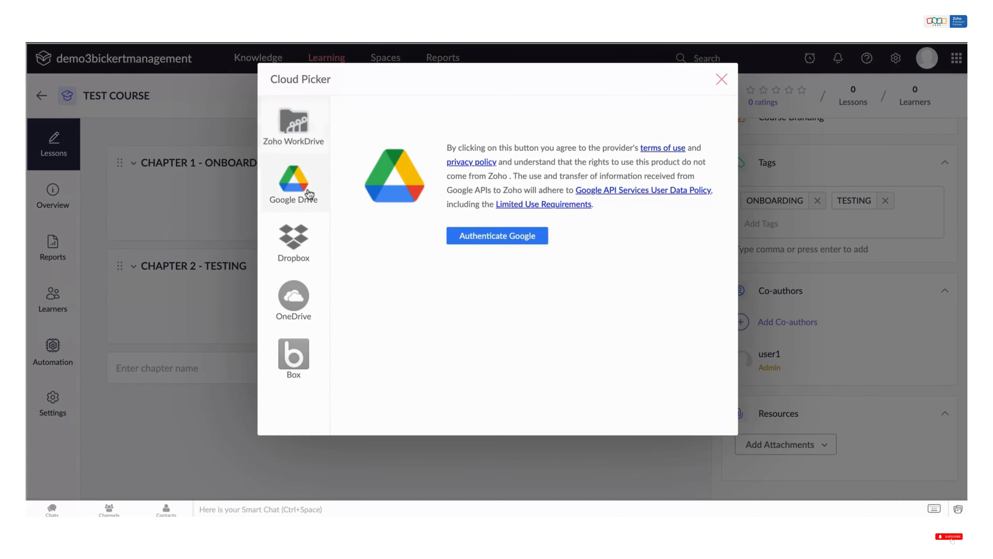
left_click(314, 250)
left_click(309, 307)
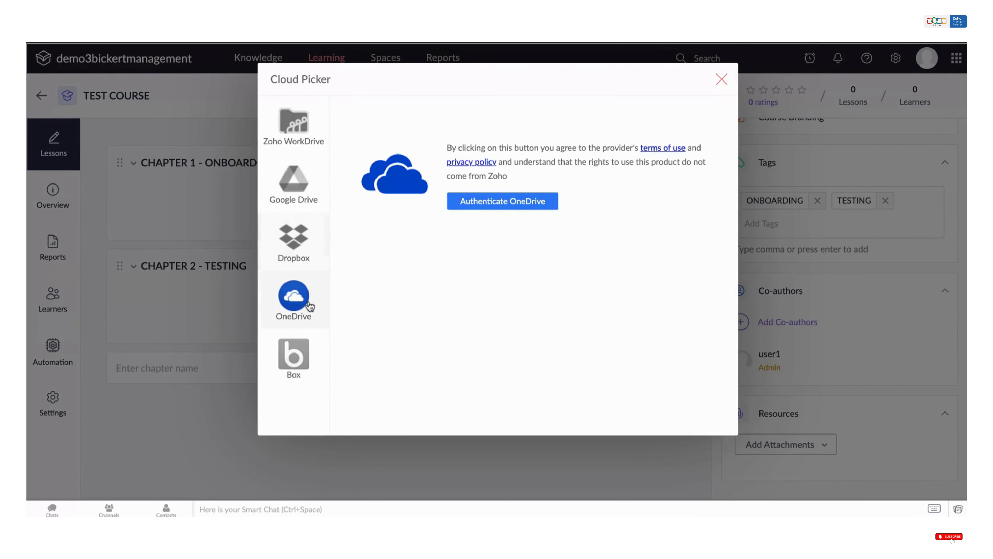
left_click(308, 368)
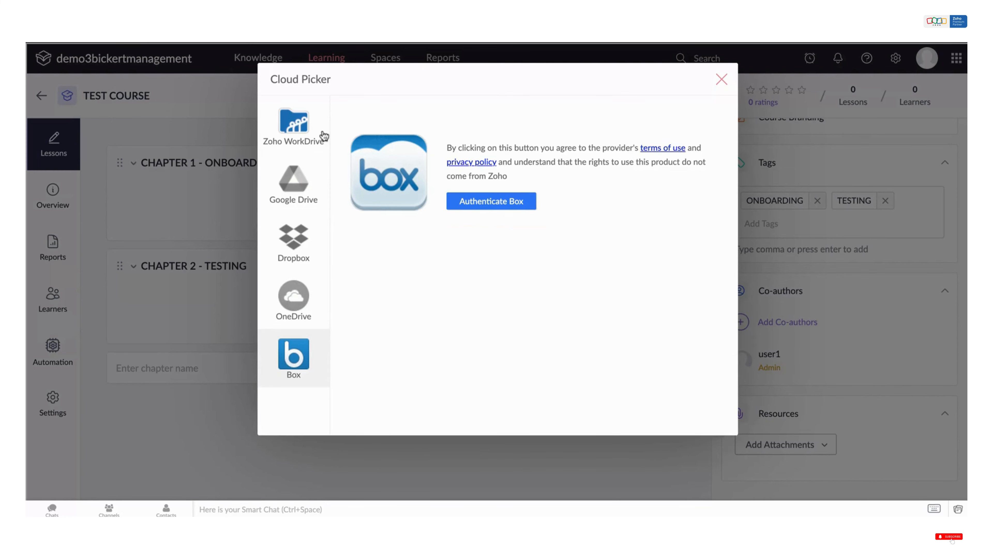
left_click(307, 135)
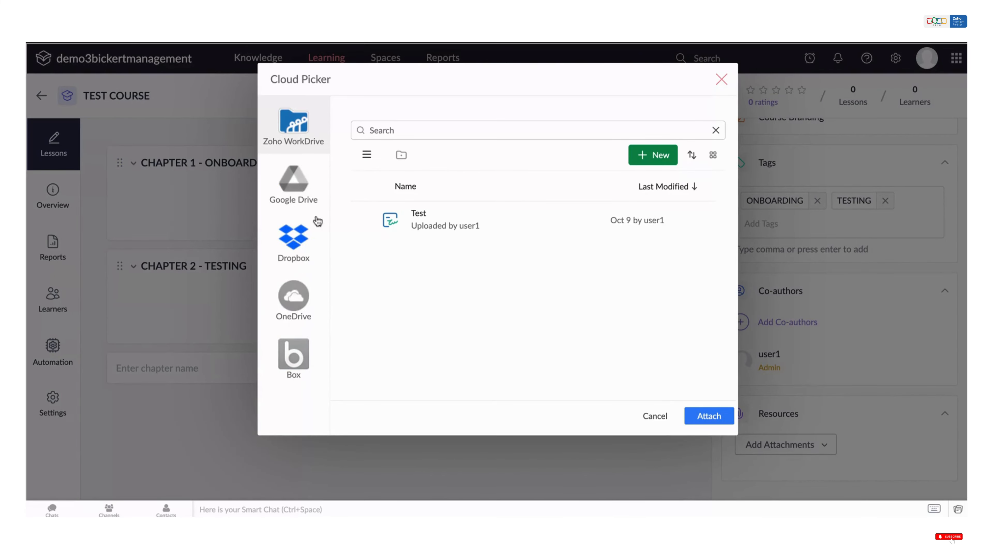
left_click(302, 203)
left_click(309, 144)
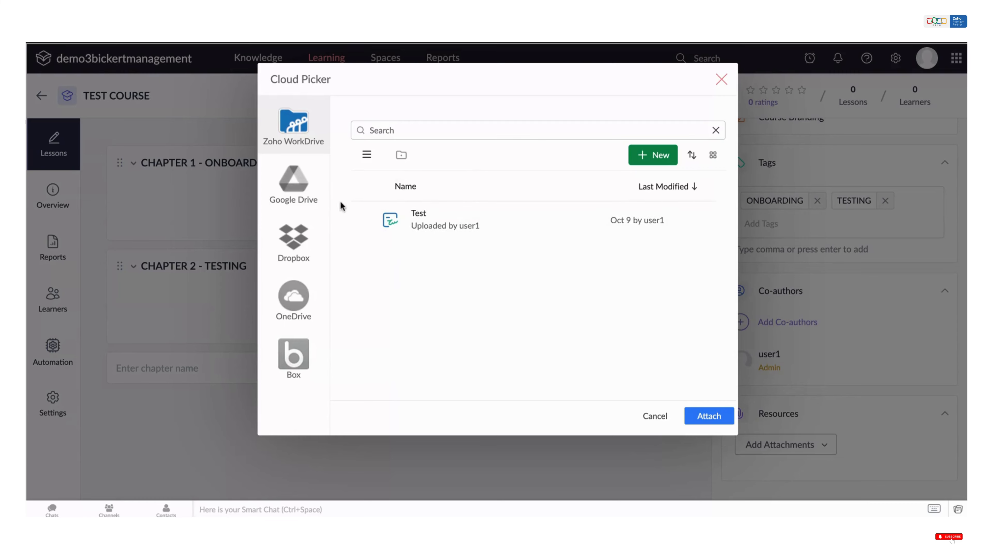
left_click(301, 191)
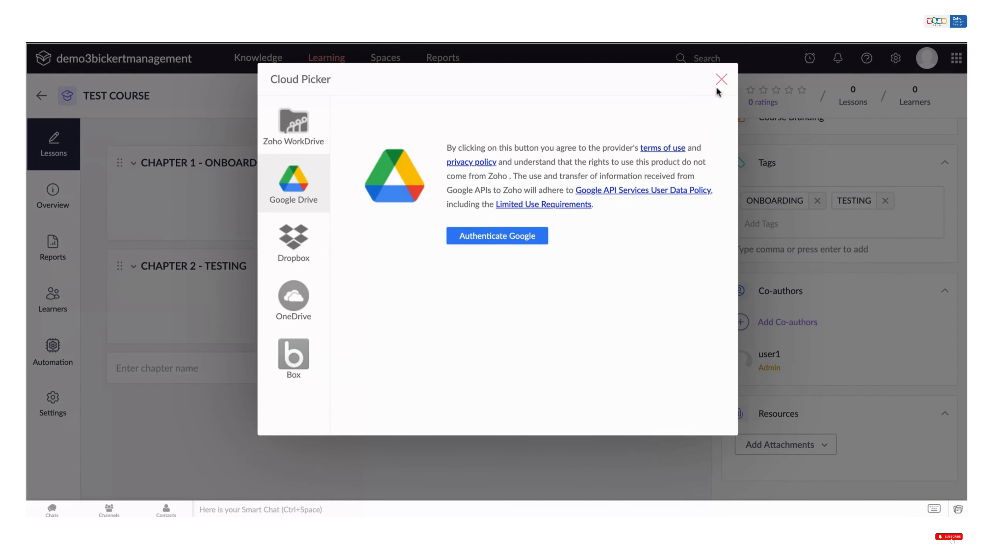
left_click(721, 80)
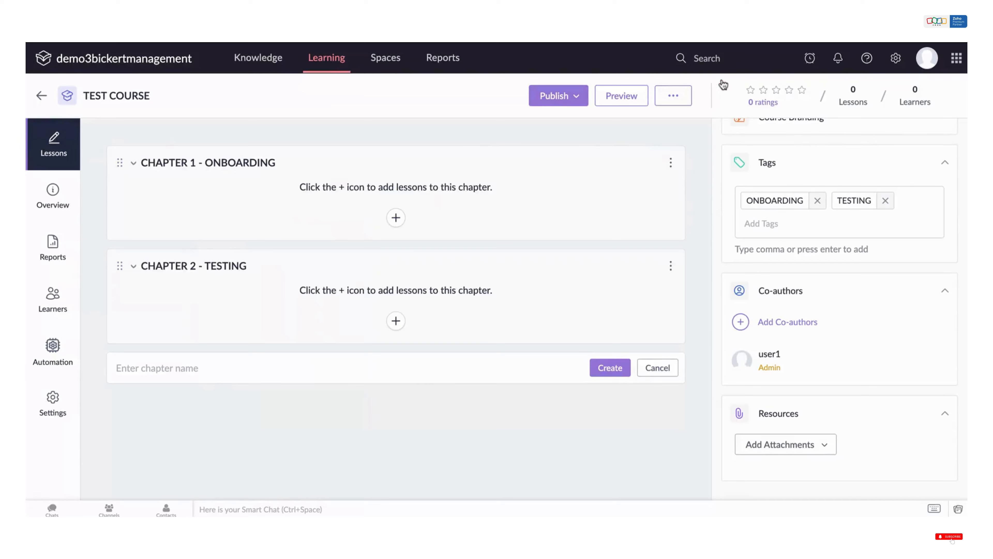
Create a lesson named ONBOARDING TEST in CHAPTER 1 - ONBOARDING.
scroll(825, 333, "up", 1)
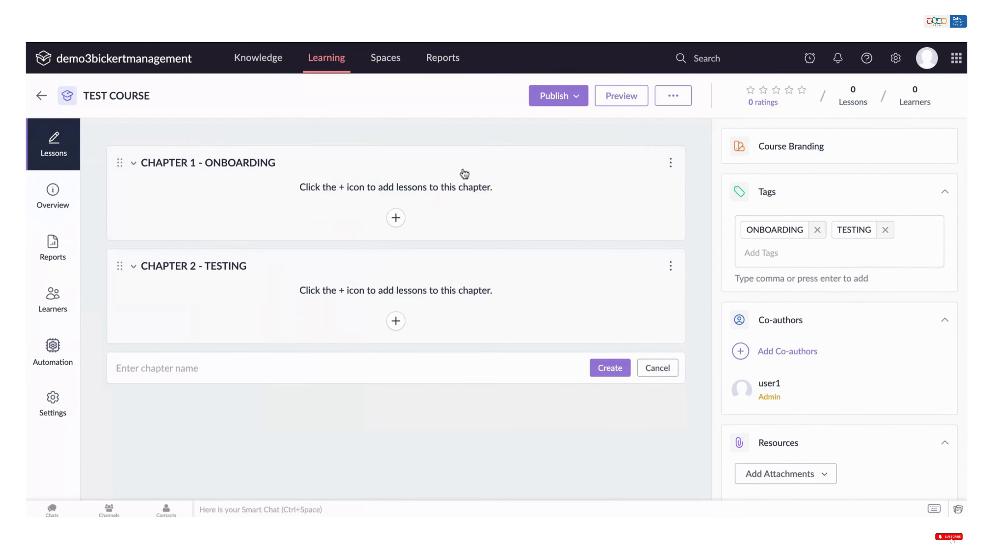
left_click(396, 221)
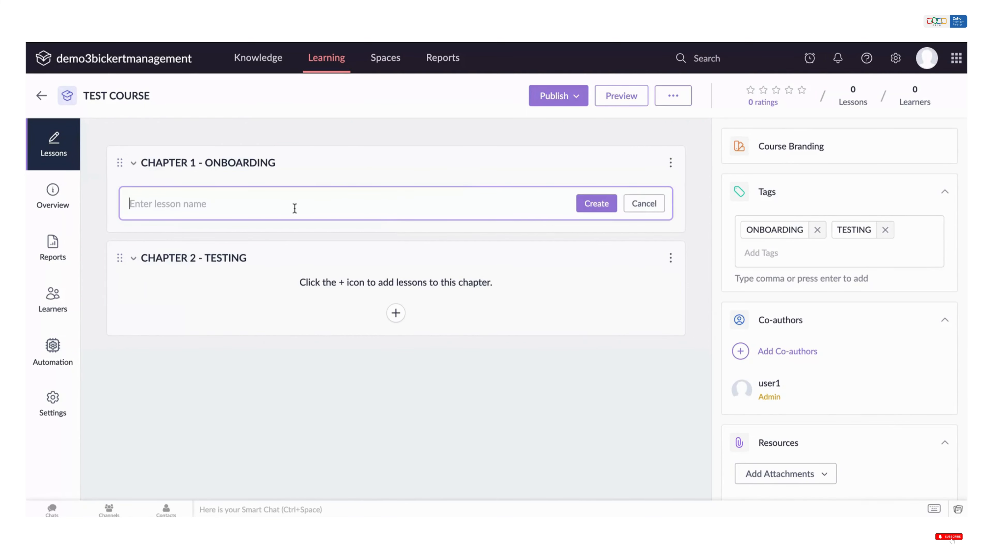
type("ONBOARDING TEST")
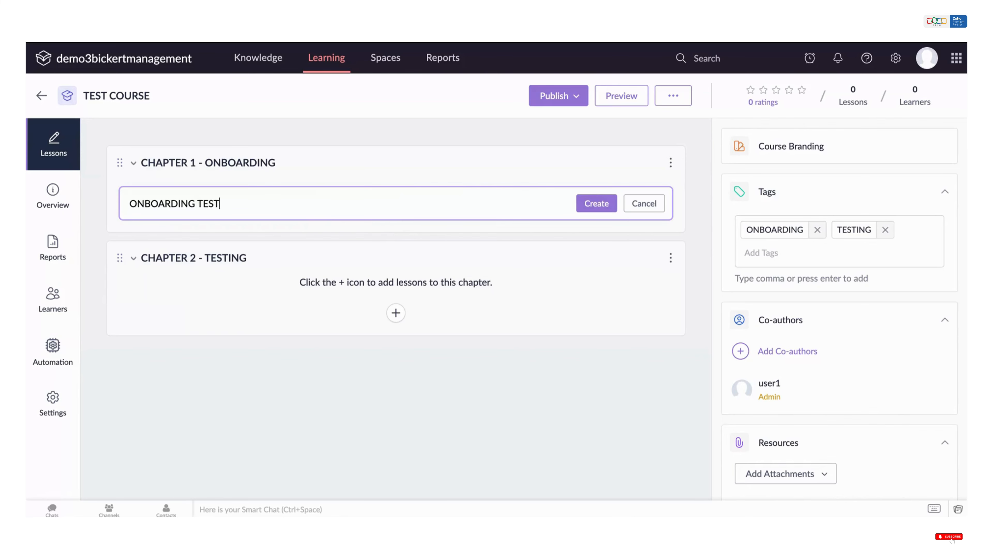
left_click(597, 203)
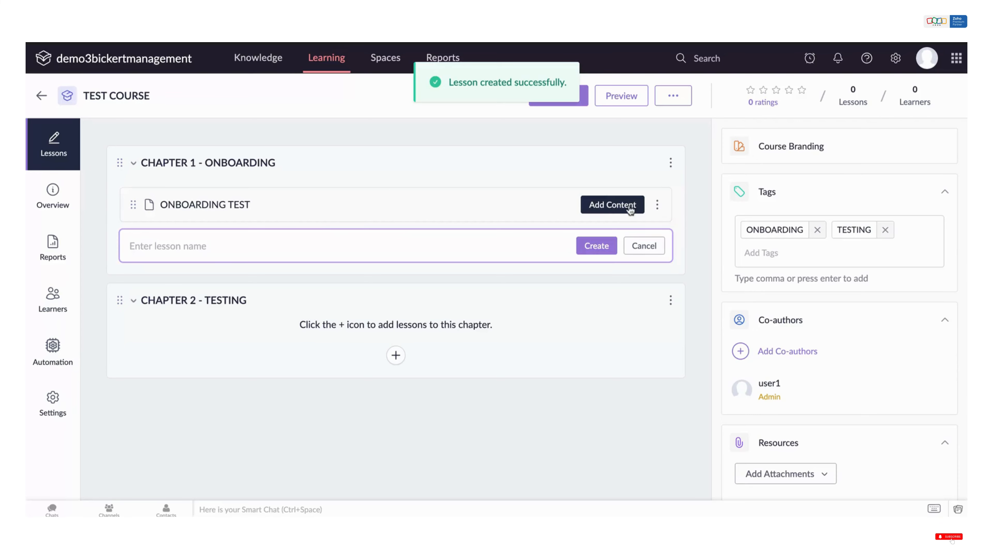
Check the ONBOARDING TEST lesson's options and choose Blocks as its content type.
left_click(658, 204)
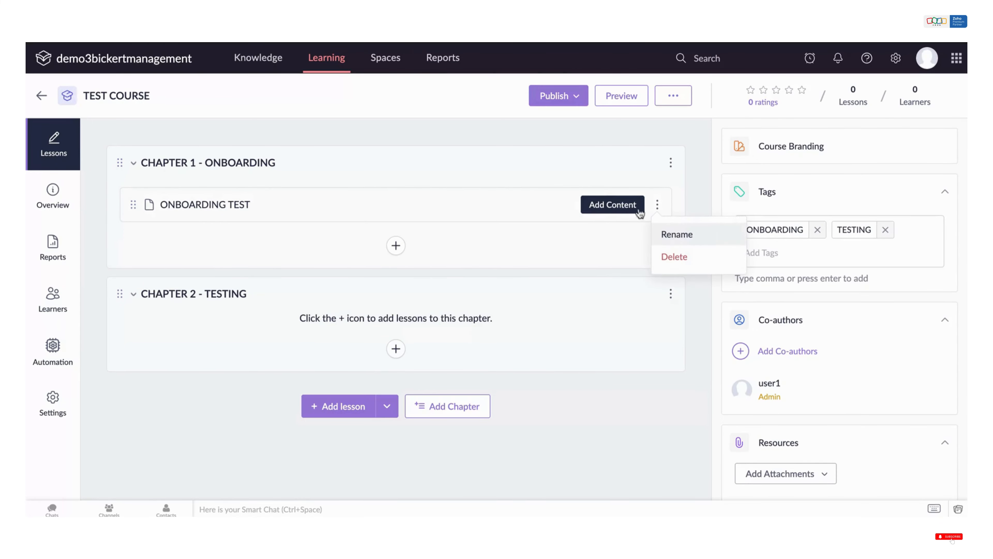
left_click(615, 208)
left_click(618, 210)
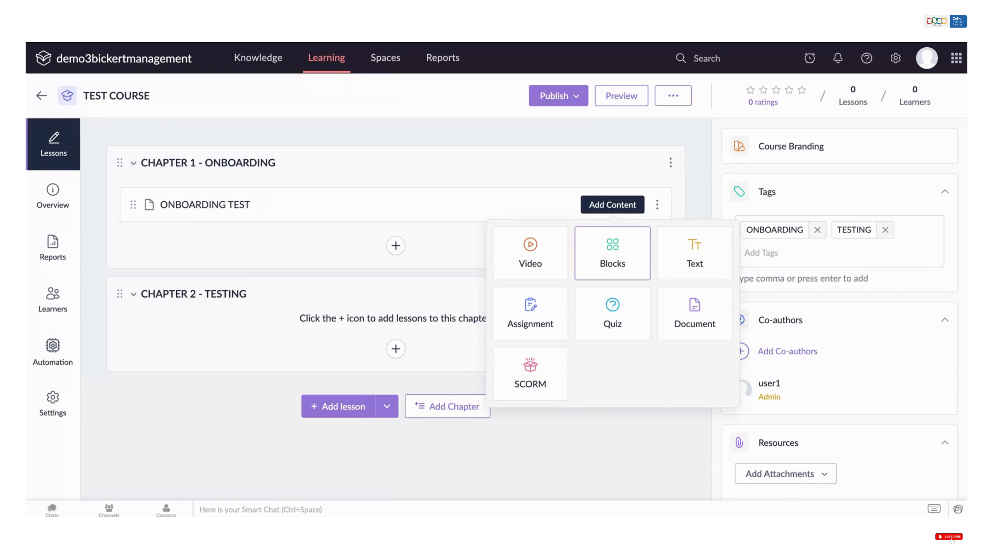
left_click(616, 261)
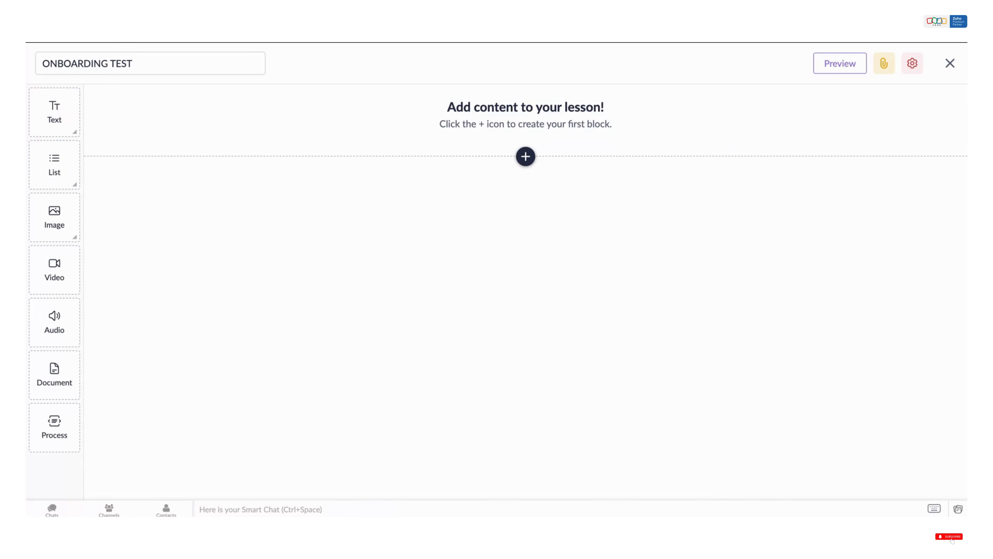
Add a Paragraph text block to the lesson with the text "test test test test".
left_click(525, 156)
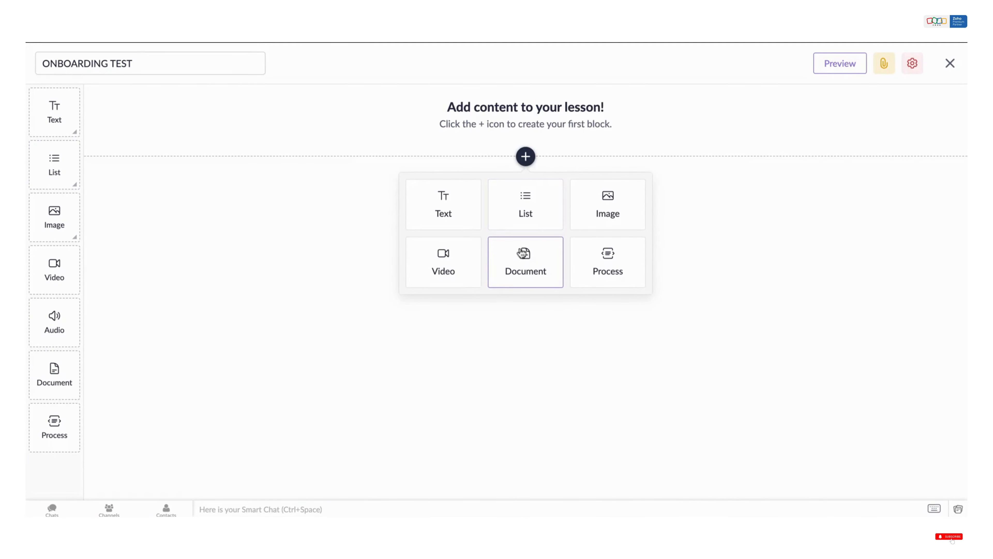
left_click(458, 215)
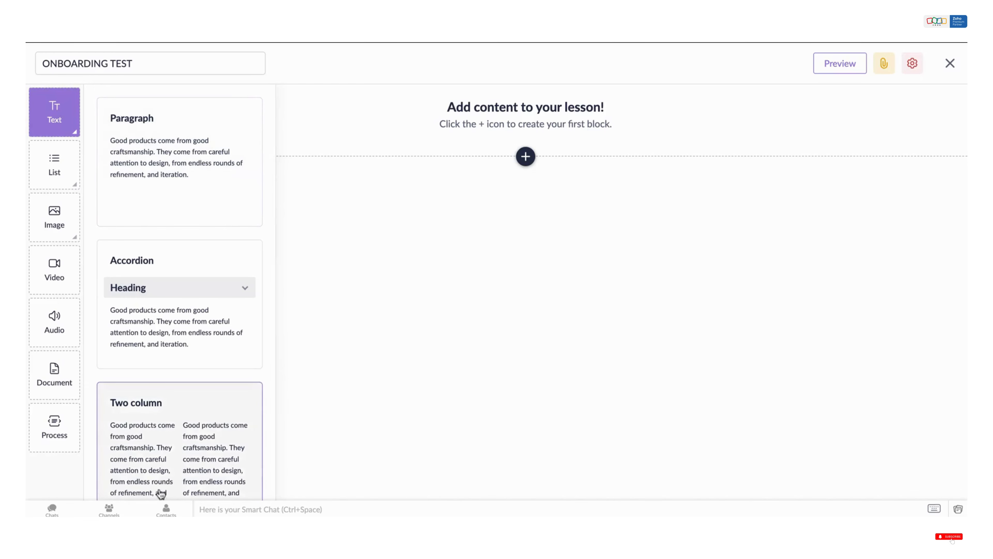
left_click(186, 174)
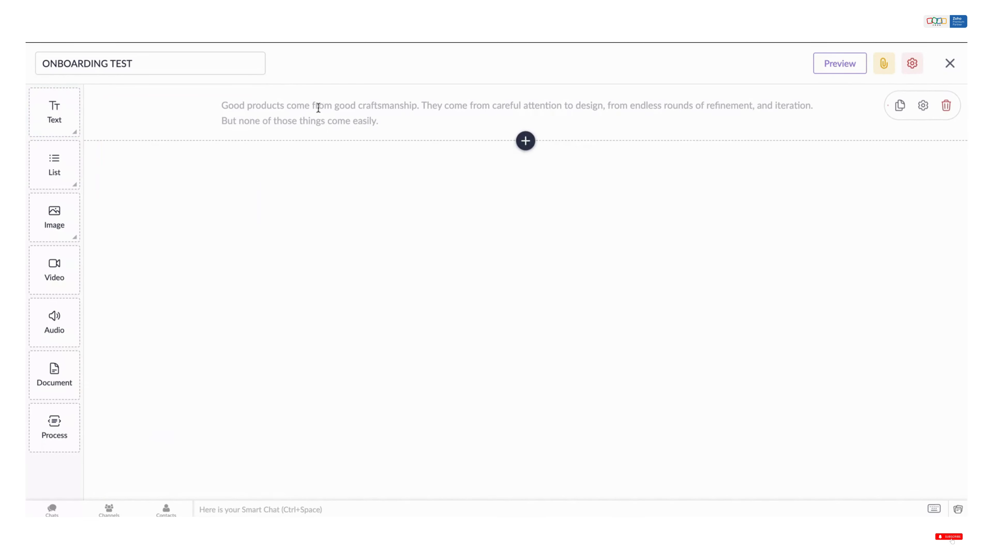
left_click(317, 105)
type("t")
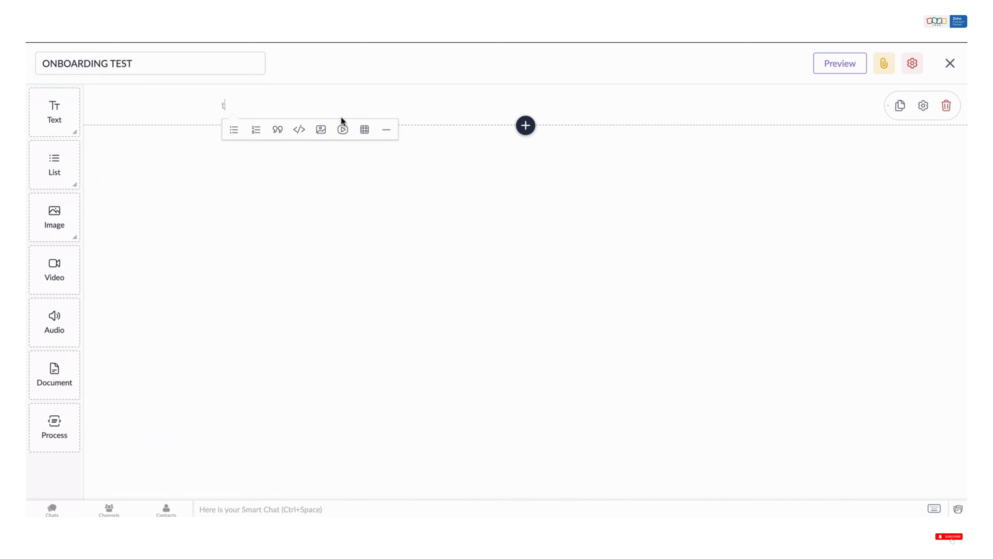
type("est test")
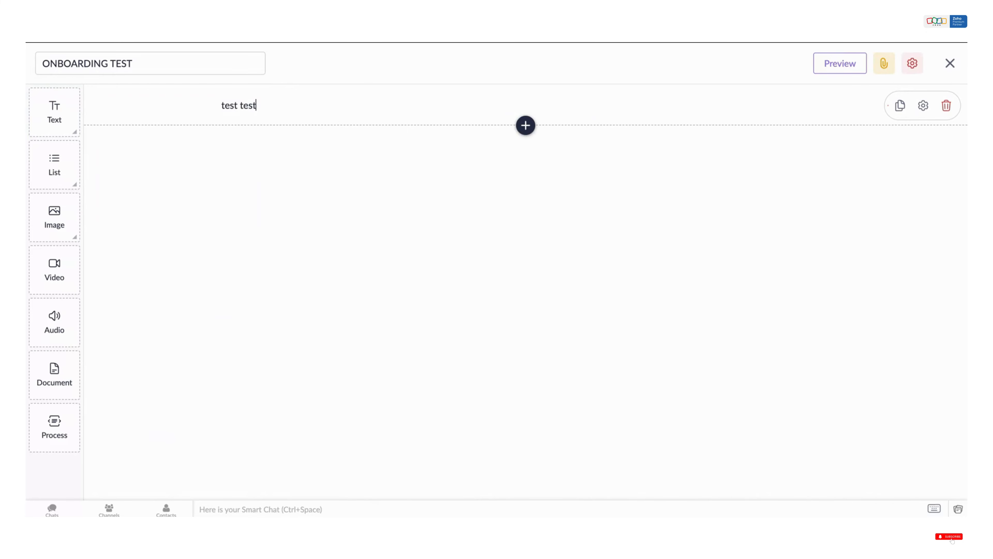
type(" test test")
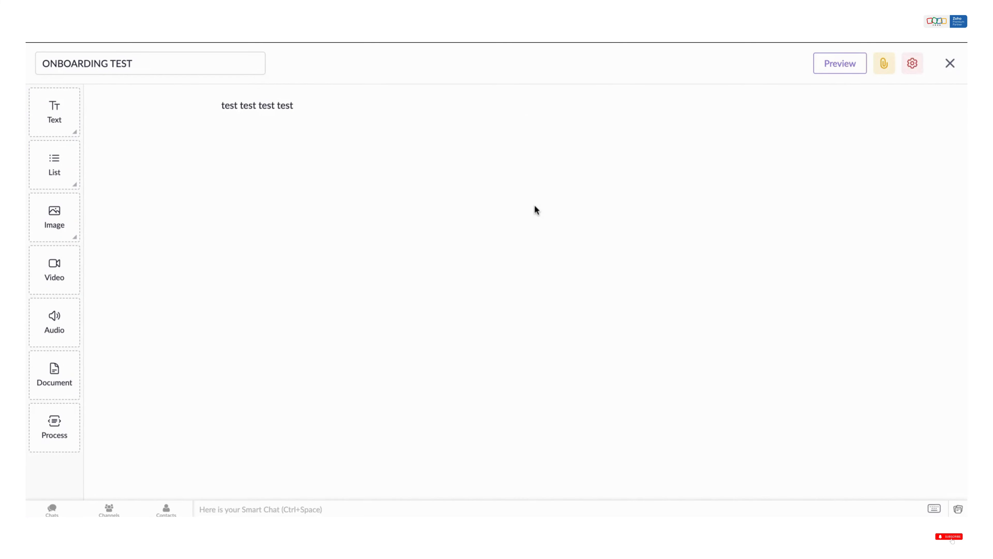
Add a Numbered list block below the paragraph with the items A, B, C and D.
left_click(525, 126)
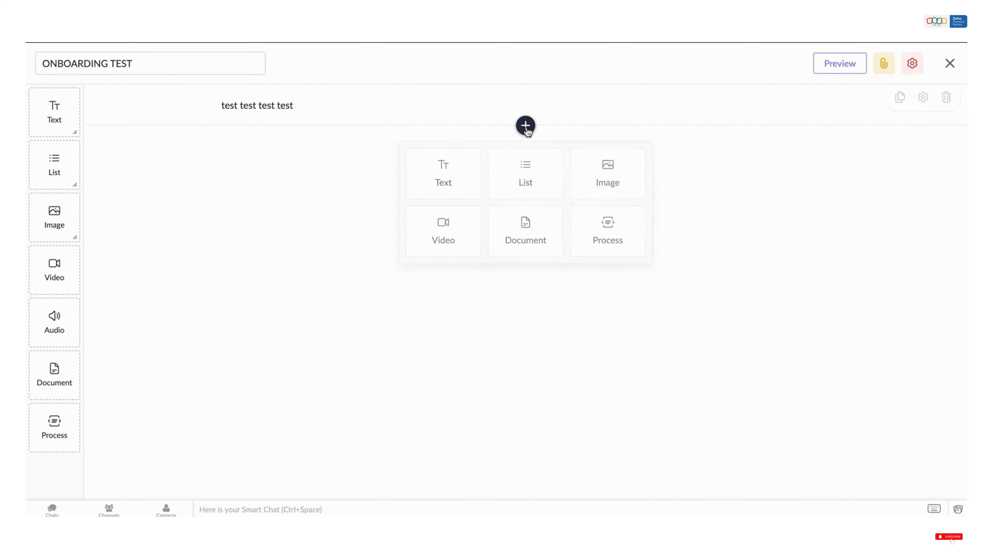
left_click(528, 178)
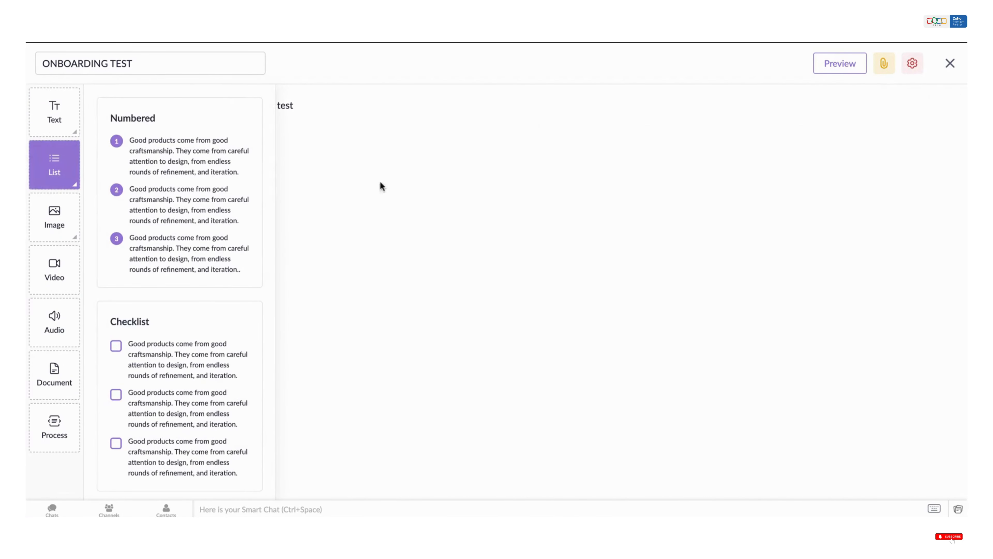
left_click(184, 204)
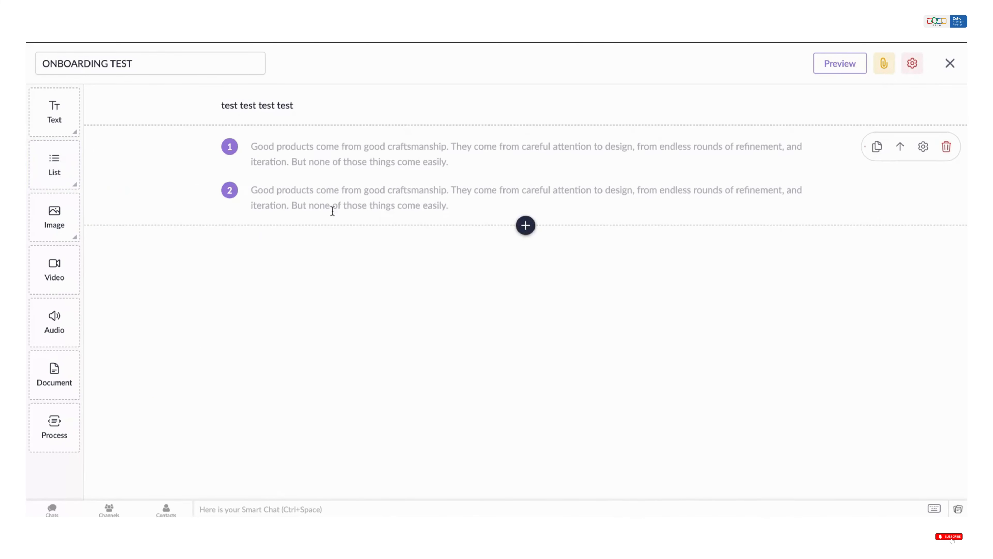
left_click(283, 152)
type("A")
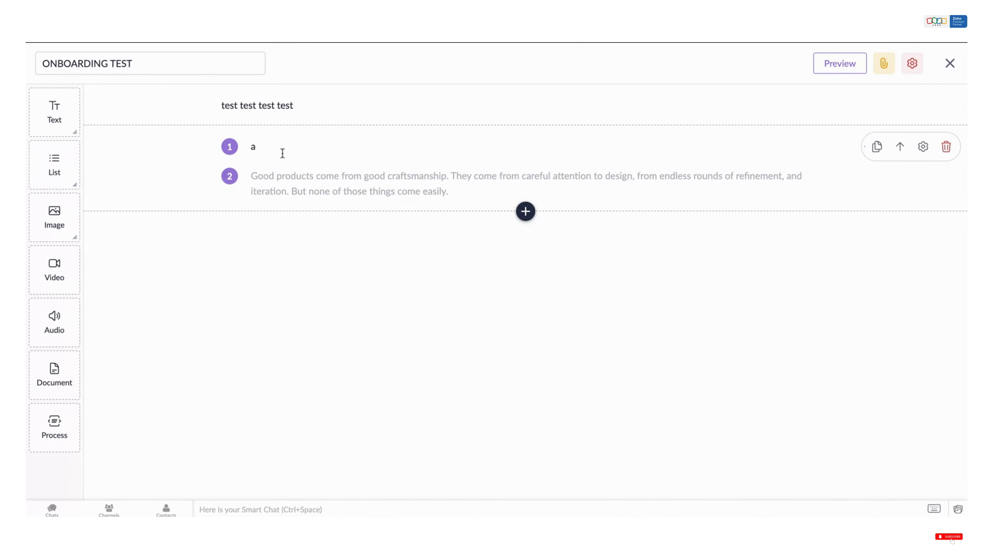
key("Return")
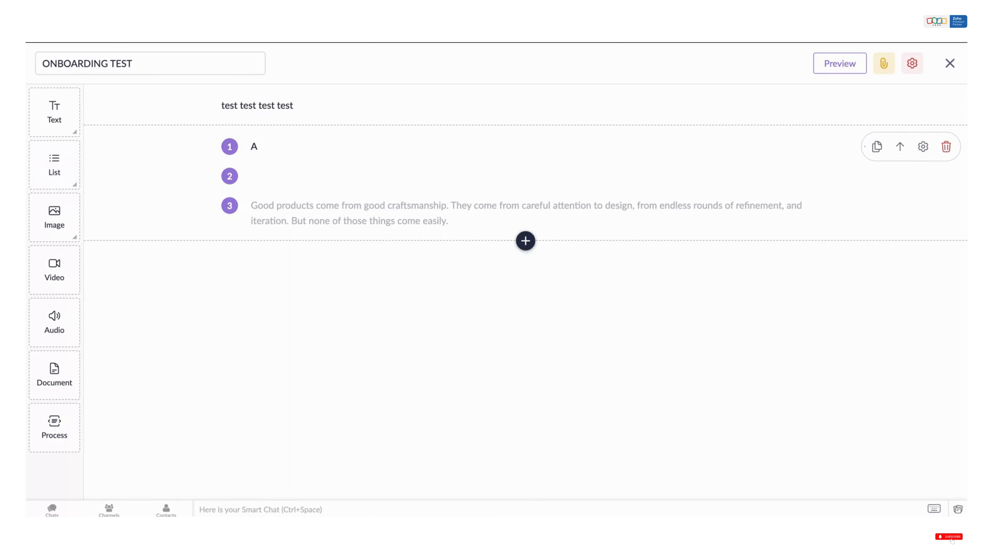
type("B")
key("Return")
type("C")
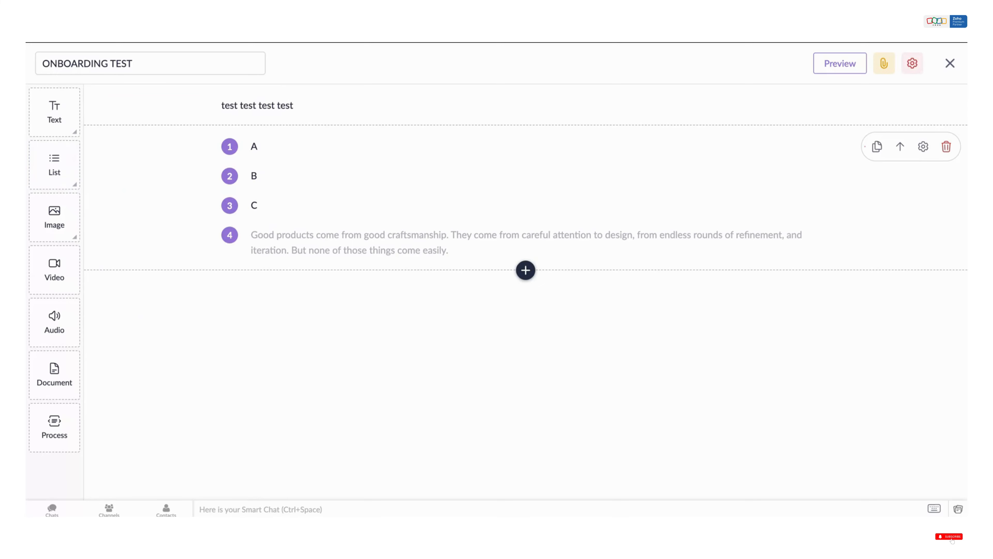
left_click(308, 232)
type("D")
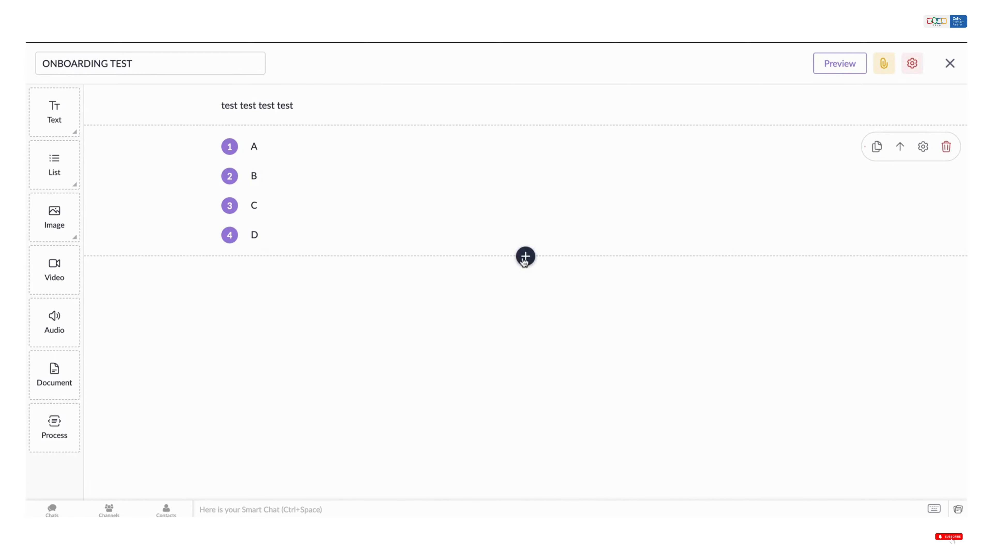
Add a Process block below the numbered list with the heading LESSON PROCESS and the text LESSON.
left_click(531, 262)
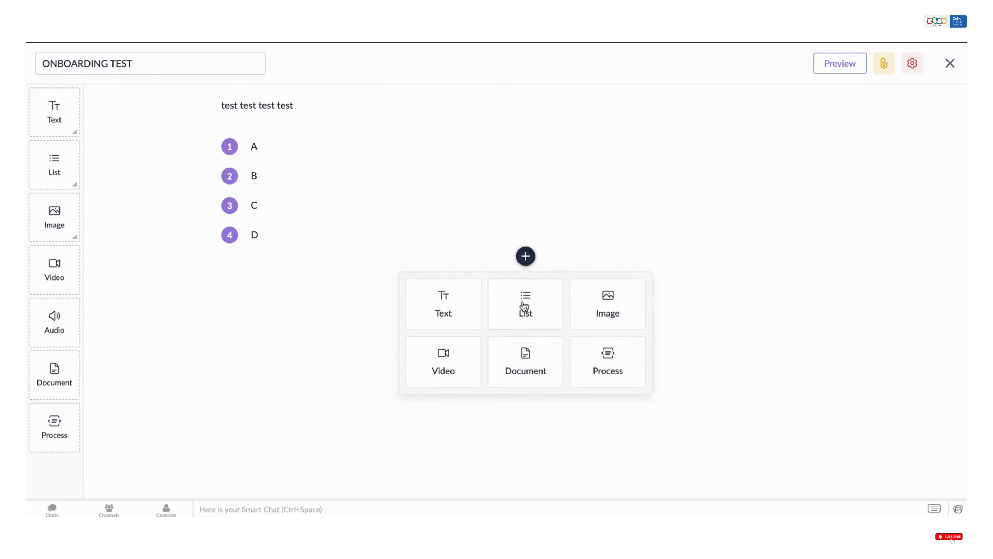
left_click(617, 362)
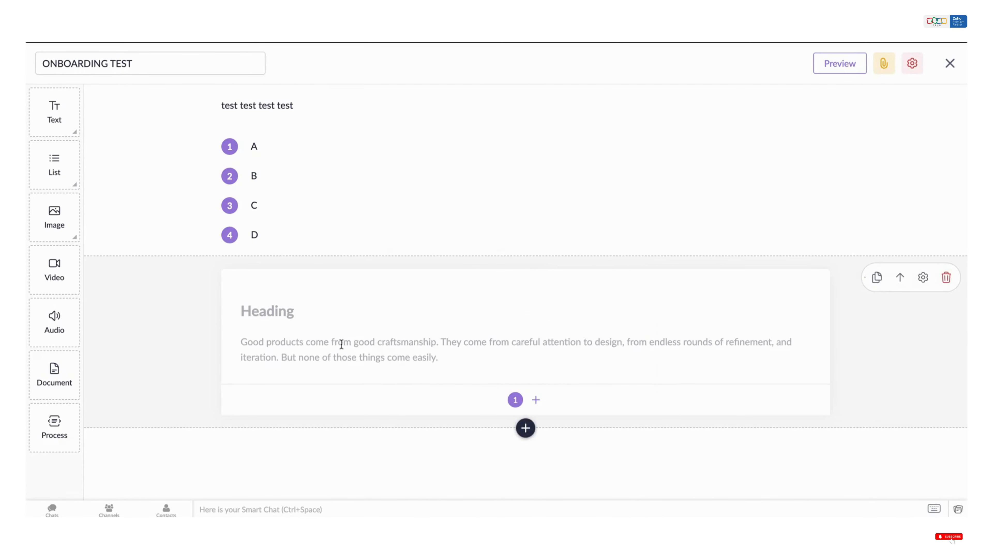
left_click(283, 313)
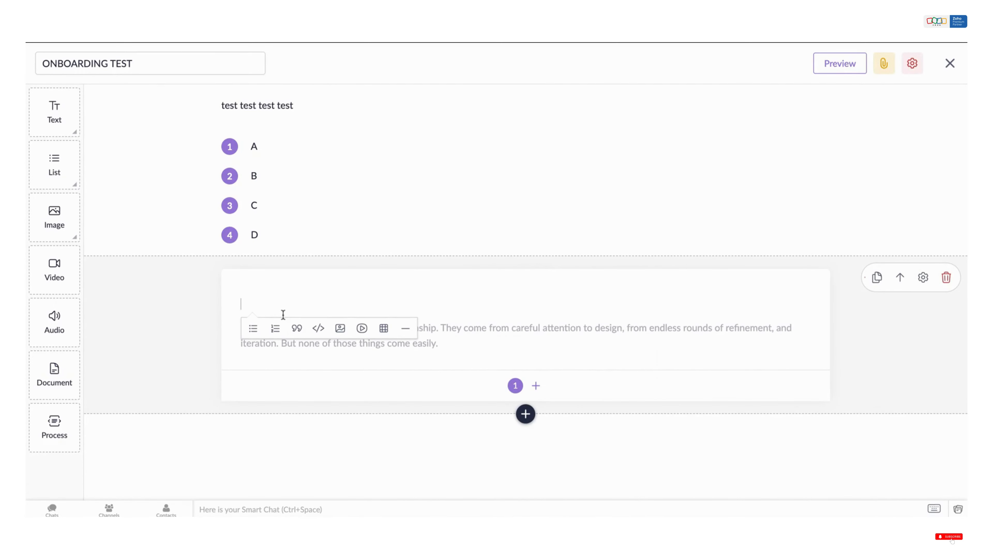
type("TESTIN")
key("BackSpace")
key("BackSpace")
key("BackSpace")
key("BackSpace")
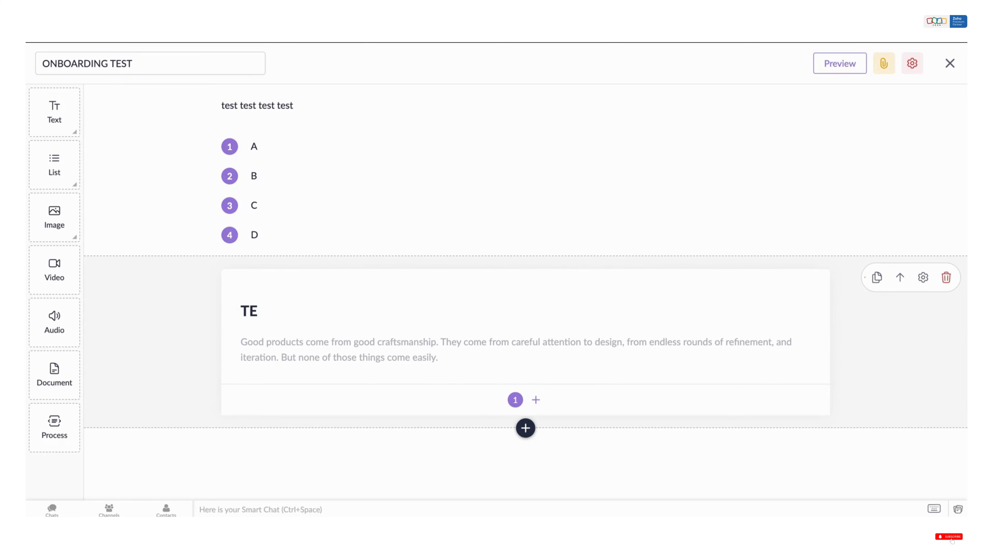
key("BackSpace")
key("BackSpace")
type("LESSON P")
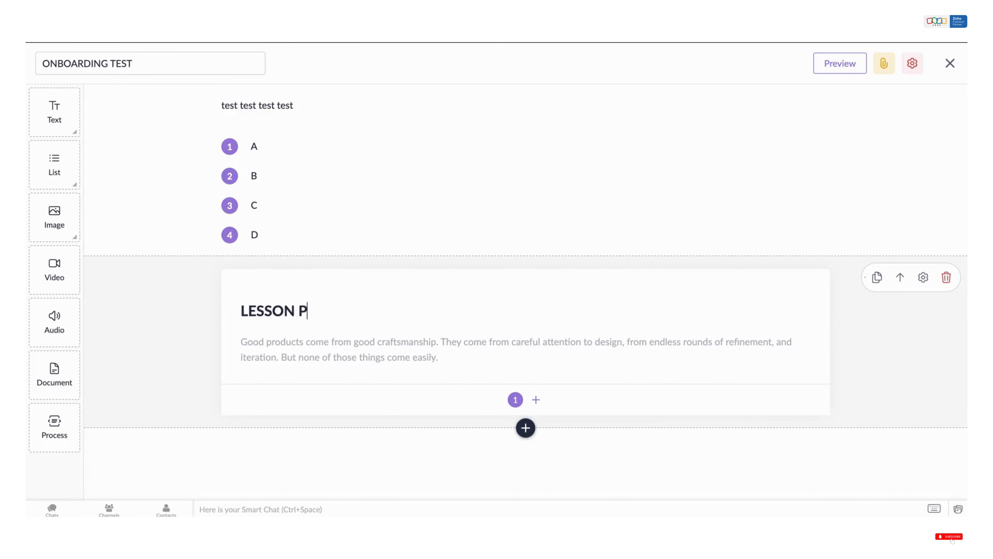
type("ROCESS")
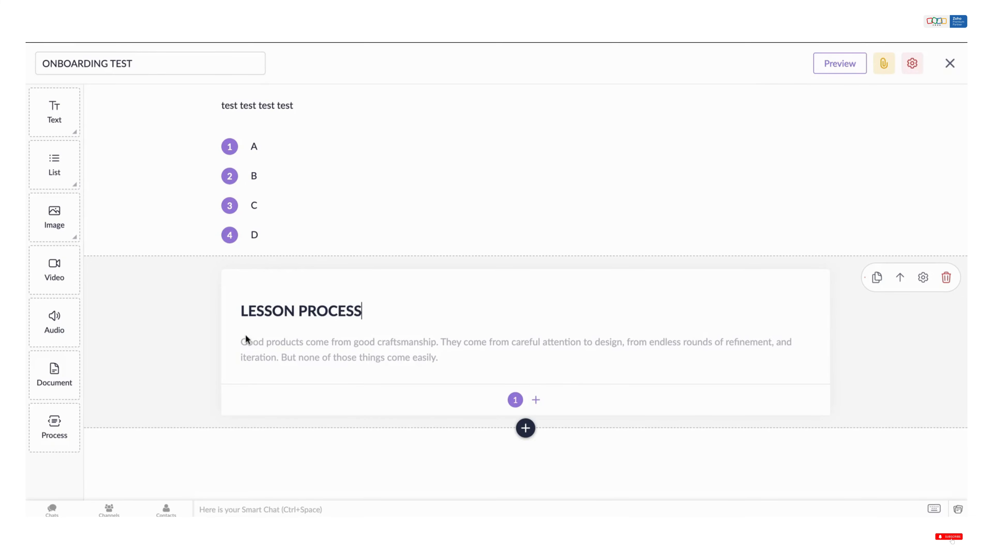
left_click(270, 350)
type("LESSON")
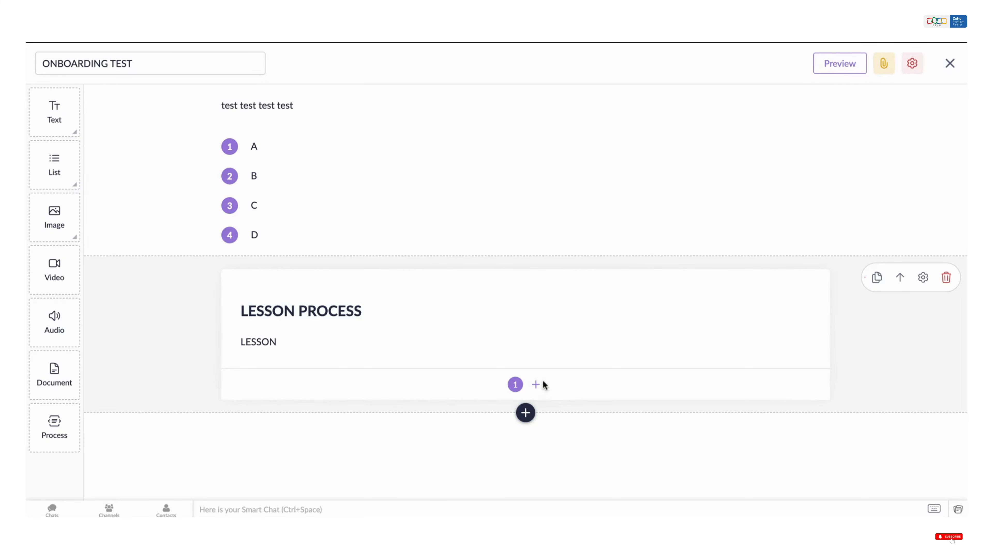
Add a second and third page to the Process block and look through its pages.
left_click(536, 385)
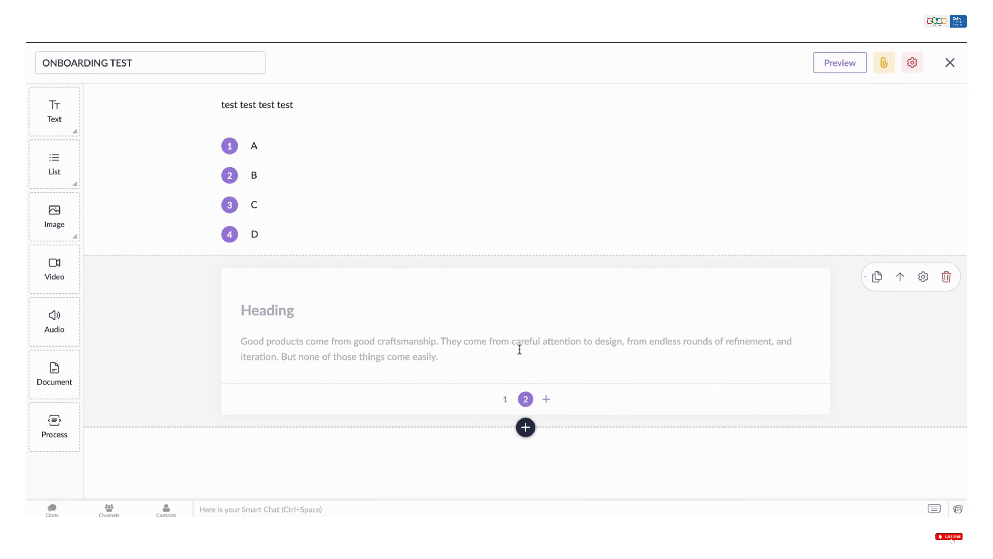
left_click(546, 401)
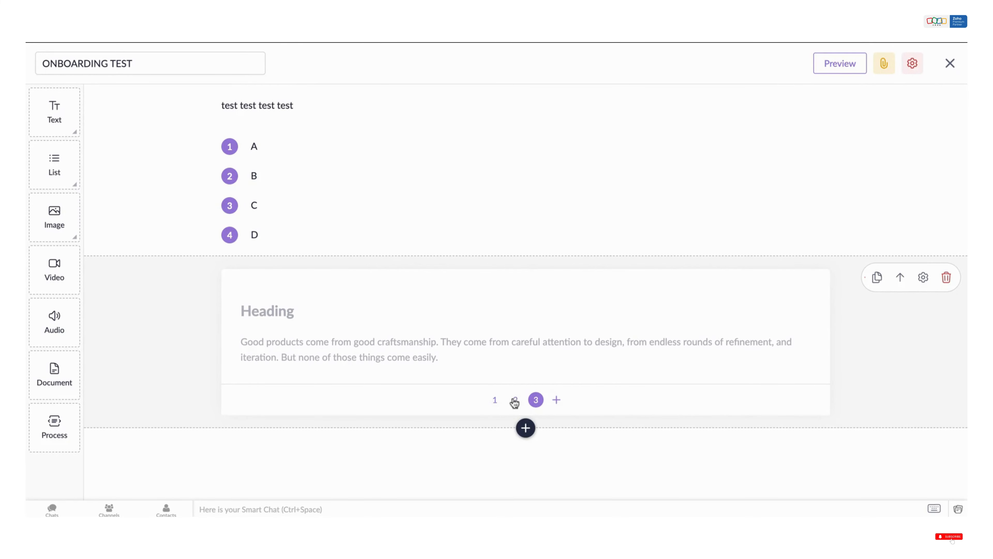
left_click(493, 403)
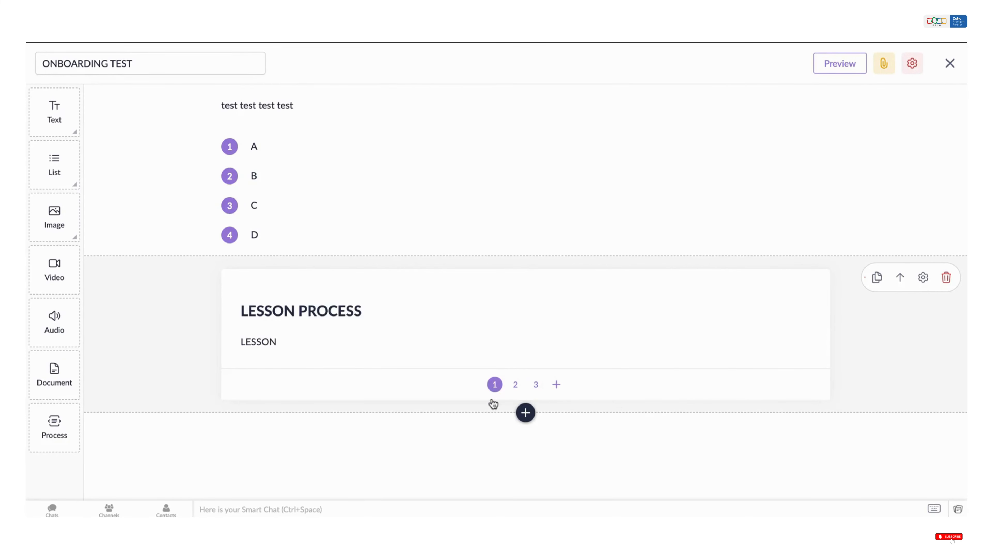
left_click(516, 393)
left_click(535, 401)
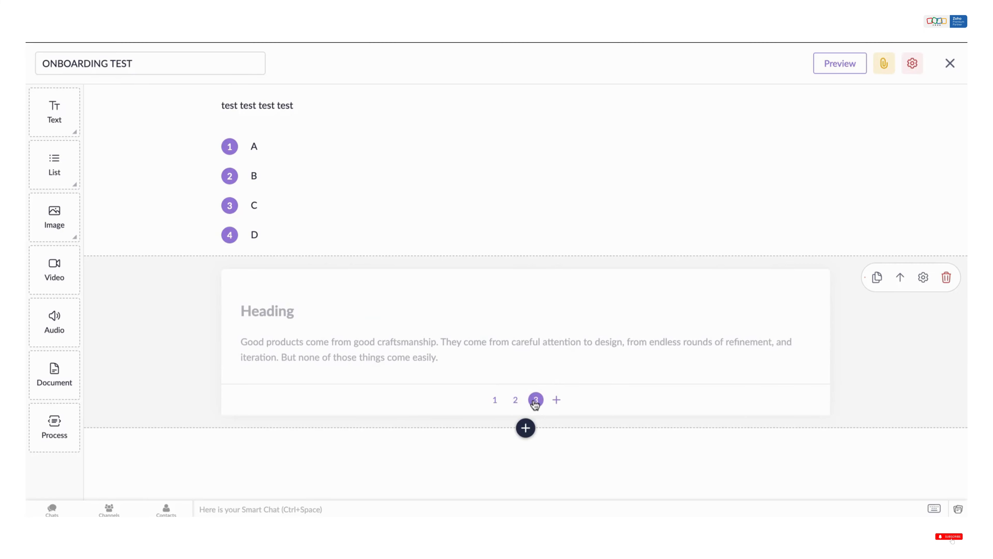
Delete the Process block from the ONBOARDING TEST lesson.
left_click(946, 278)
left_click(625, 237)
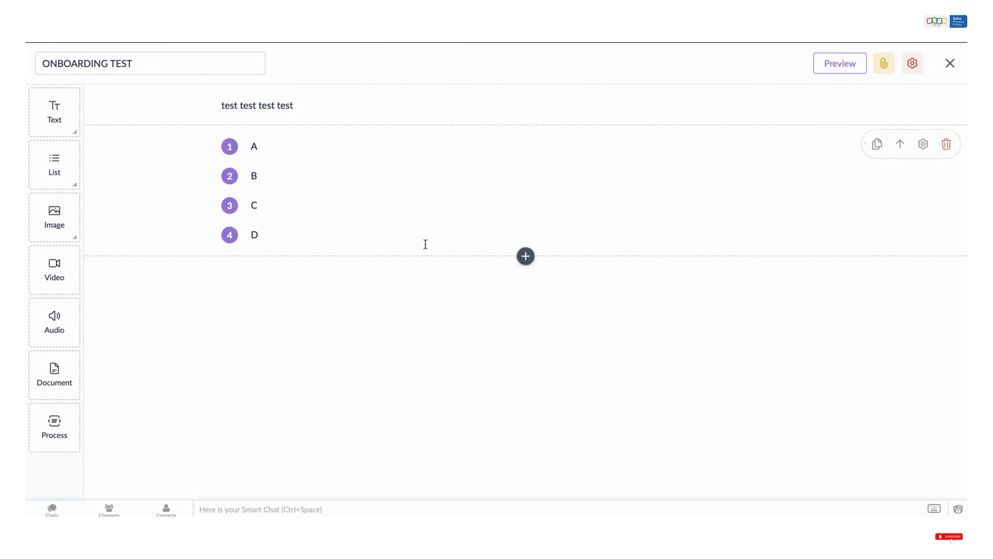
Preview the ONBOARDING TEST lesson as a learner, check the chapter outline, and return to the course's lessons.
left_click(841, 68)
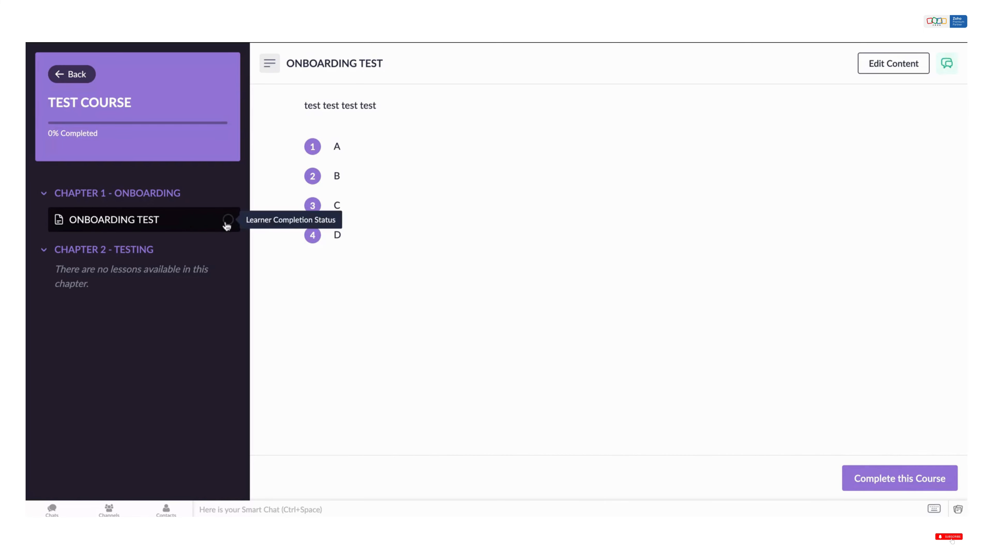
left_click(224, 202)
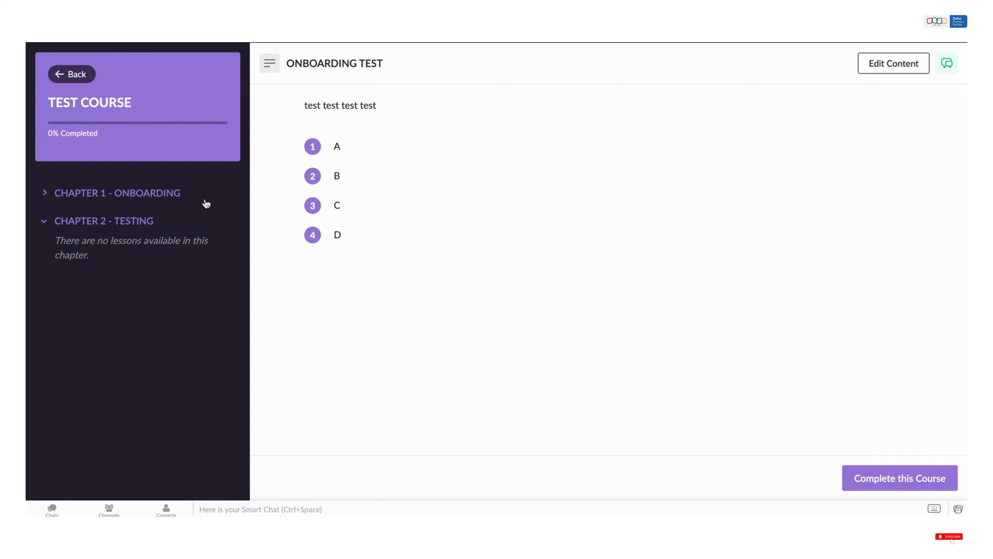
left_click(204, 201)
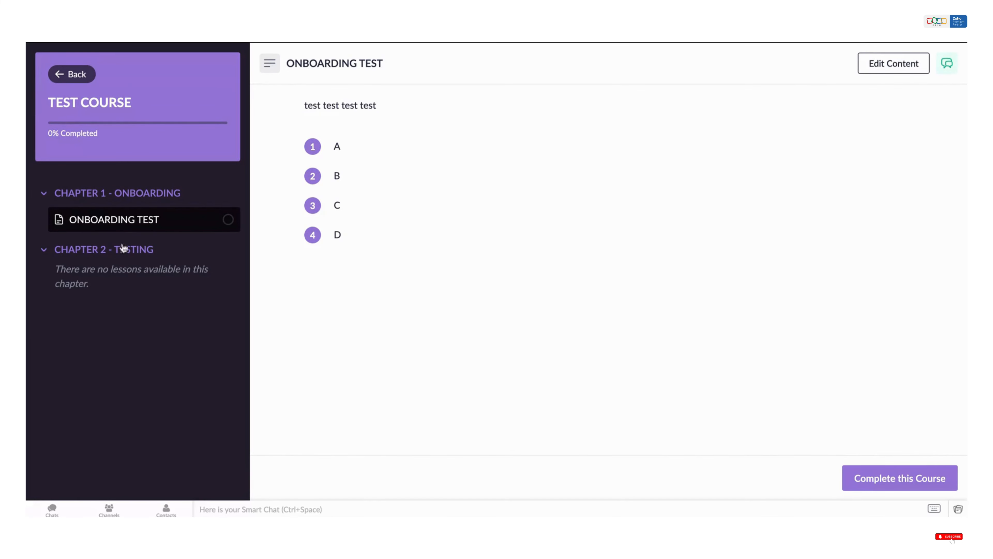
left_click(100, 255)
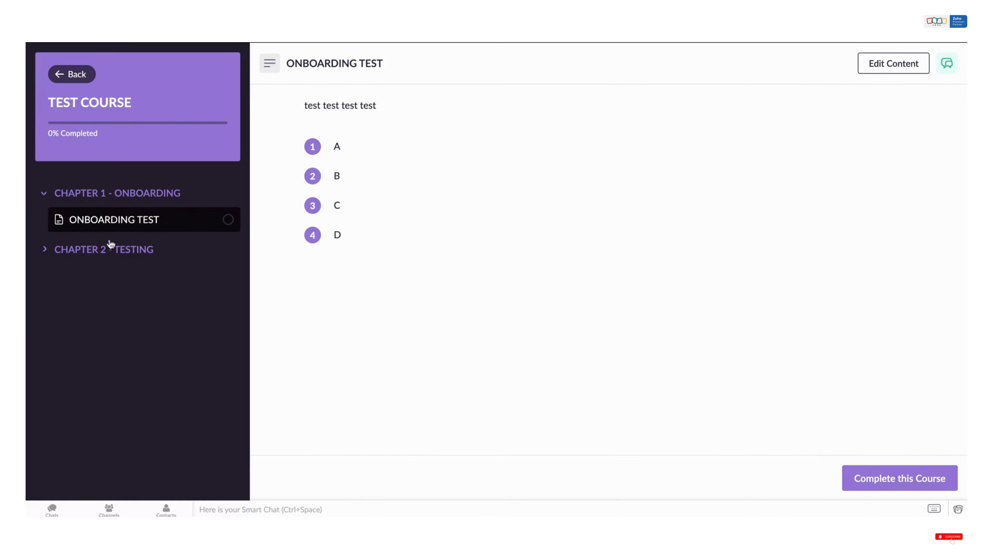
left_click(113, 195)
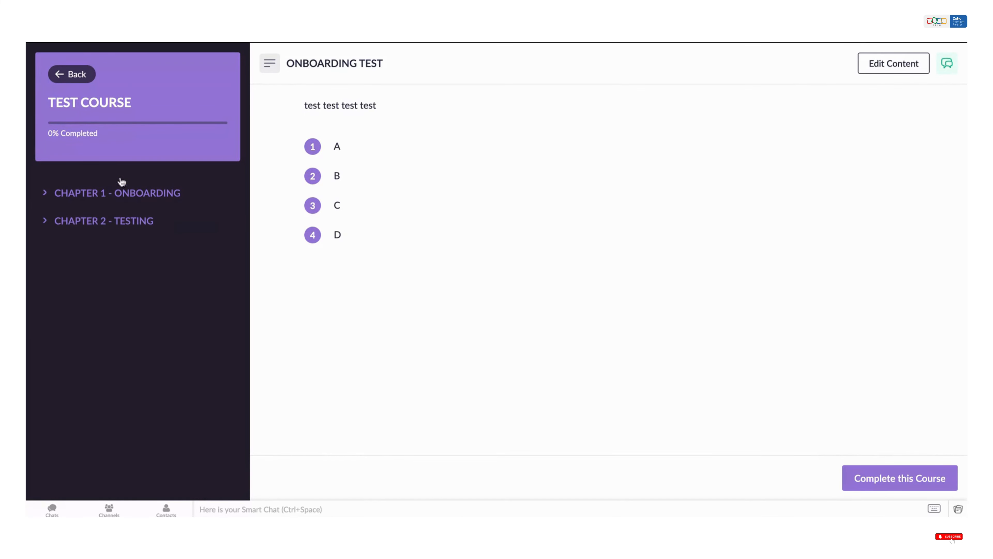
left_click(63, 75)
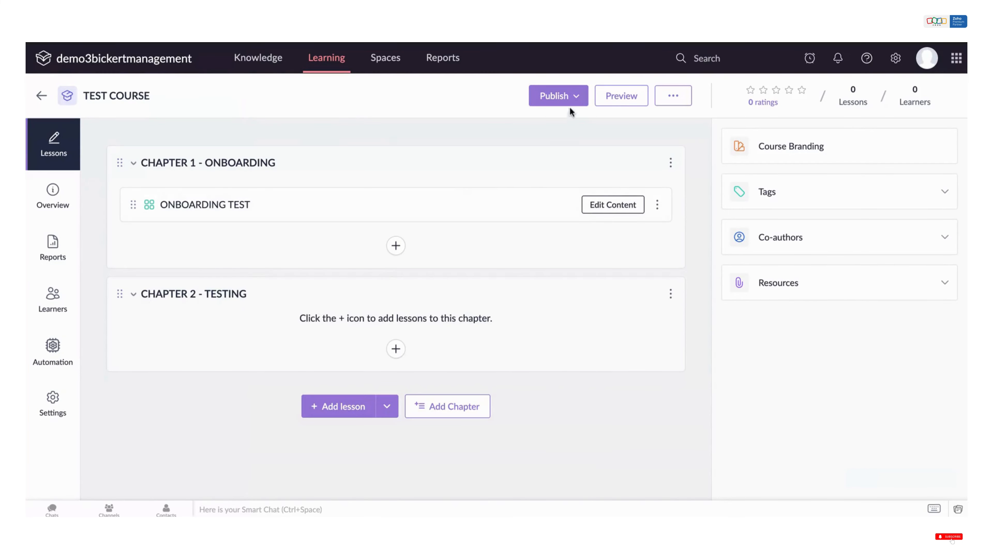
Publish TEST COURSE for Added Learners Only and leave the course.
left_click(575, 97)
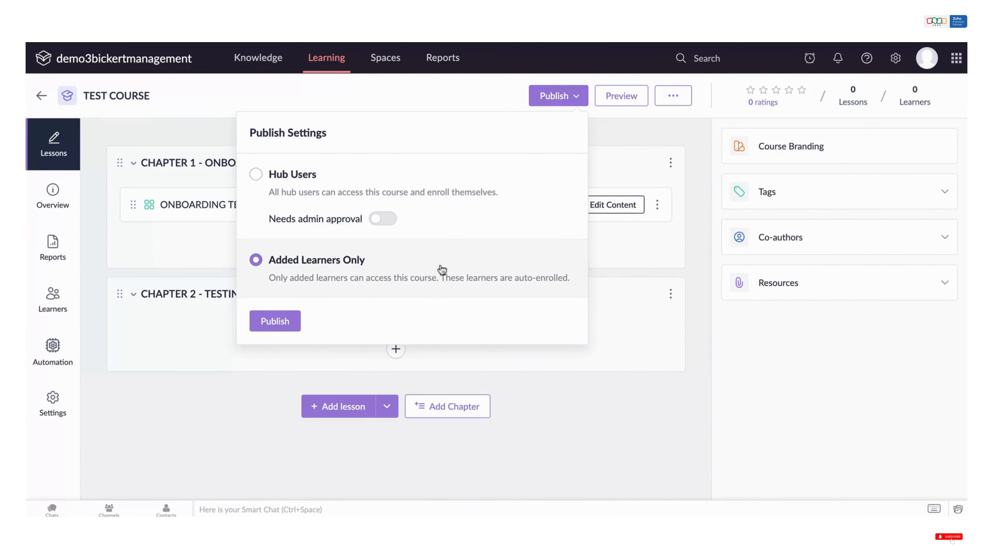
left_click(275, 320)
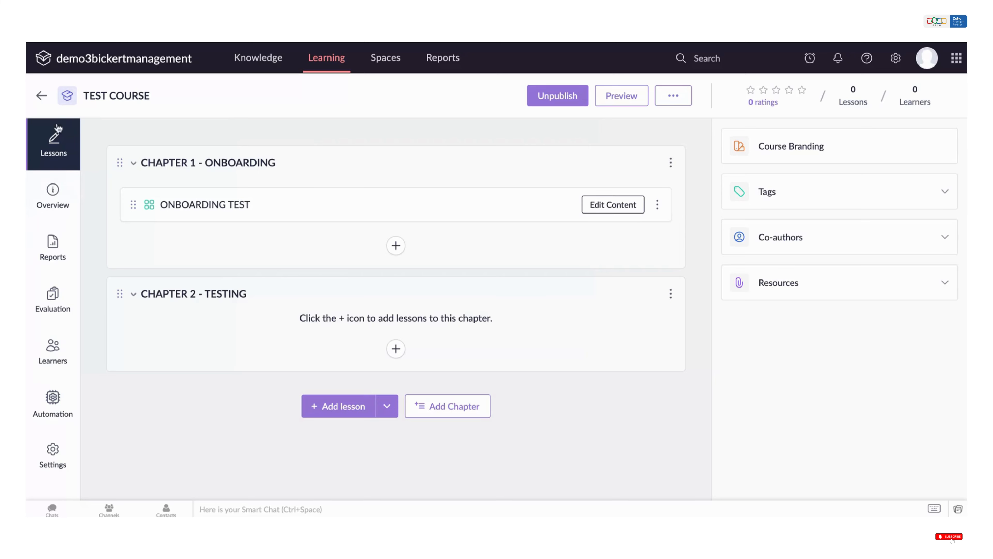
left_click(43, 97)
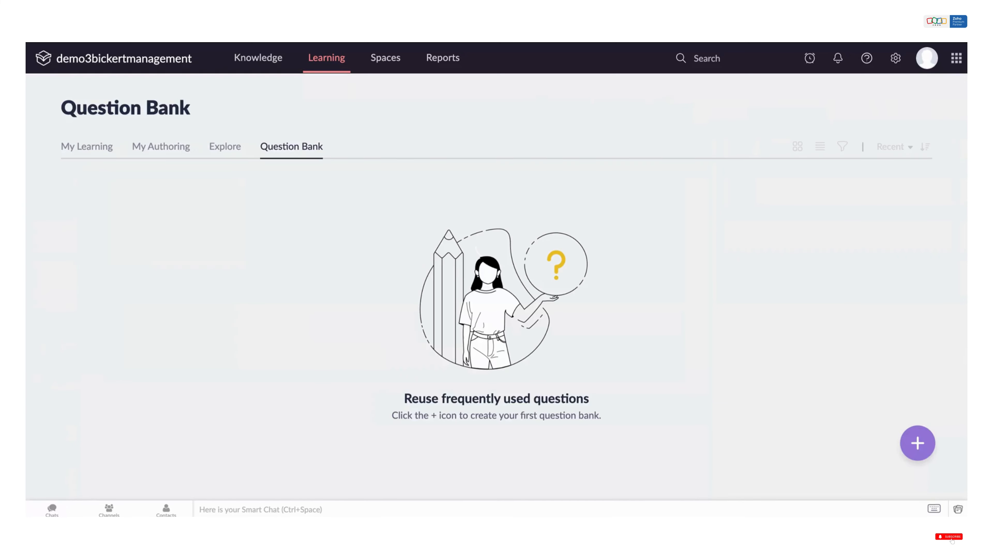
Review the lessons of the authored courses TEST COURSE and Employee Course.
left_click(95, 154)
left_click(168, 150)
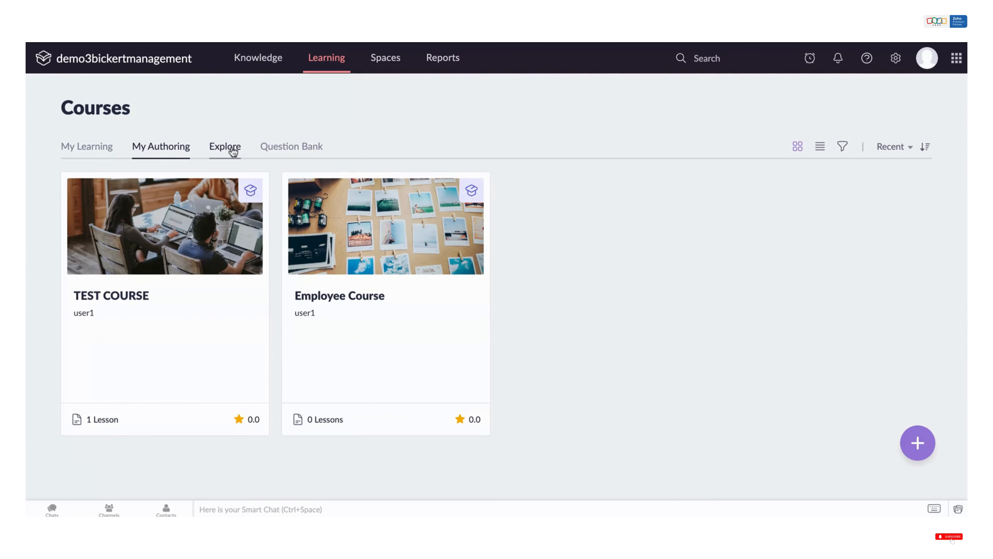
left_click(184, 303)
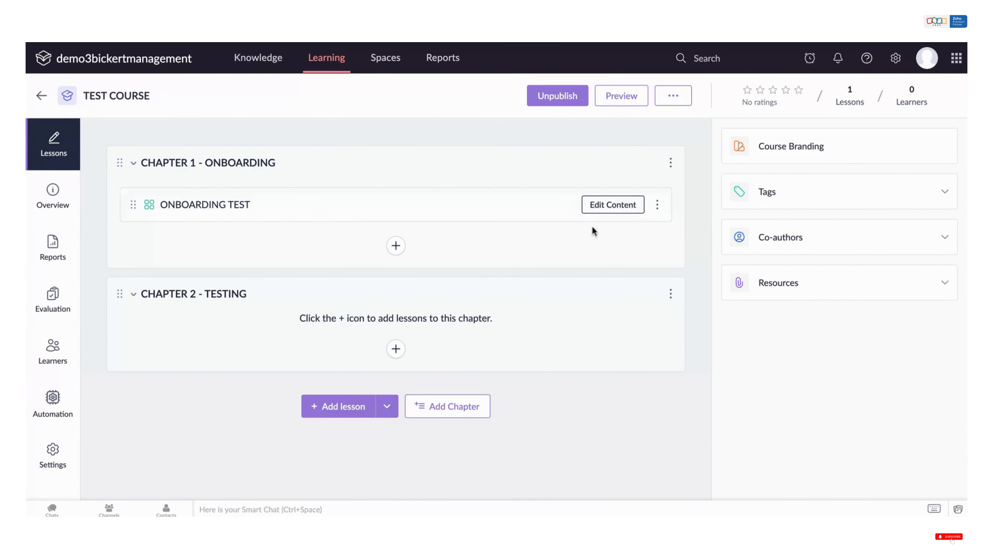
left_click(41, 96)
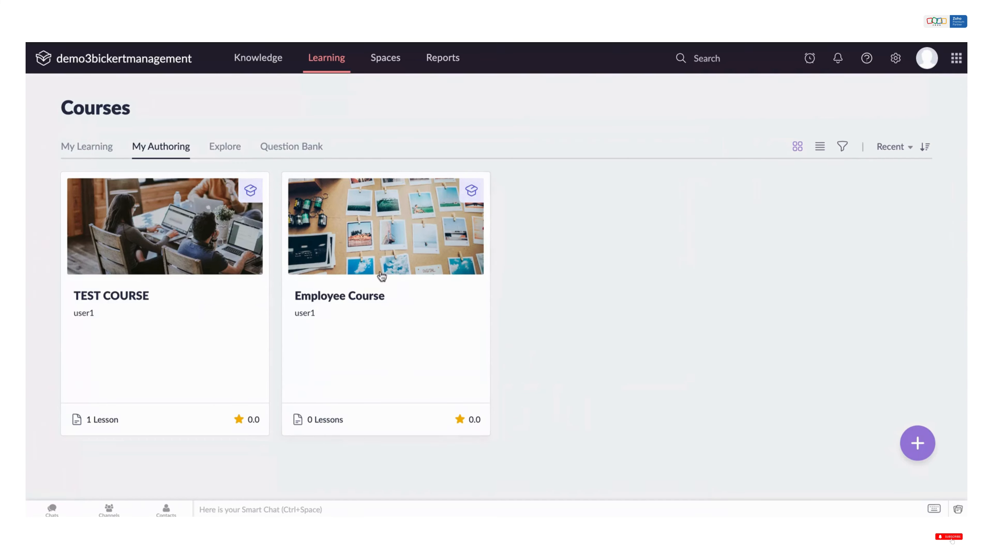
left_click(404, 317)
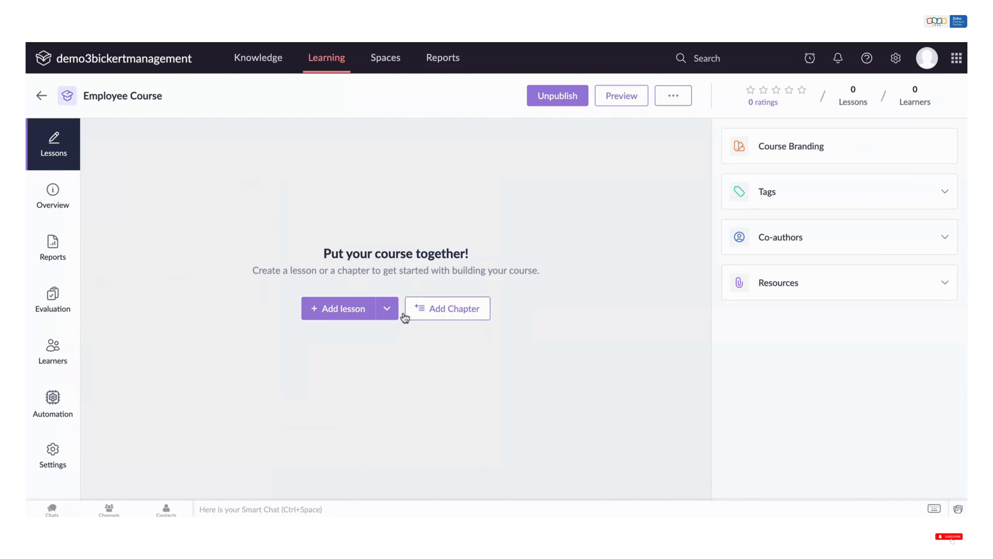
left_click(41, 96)
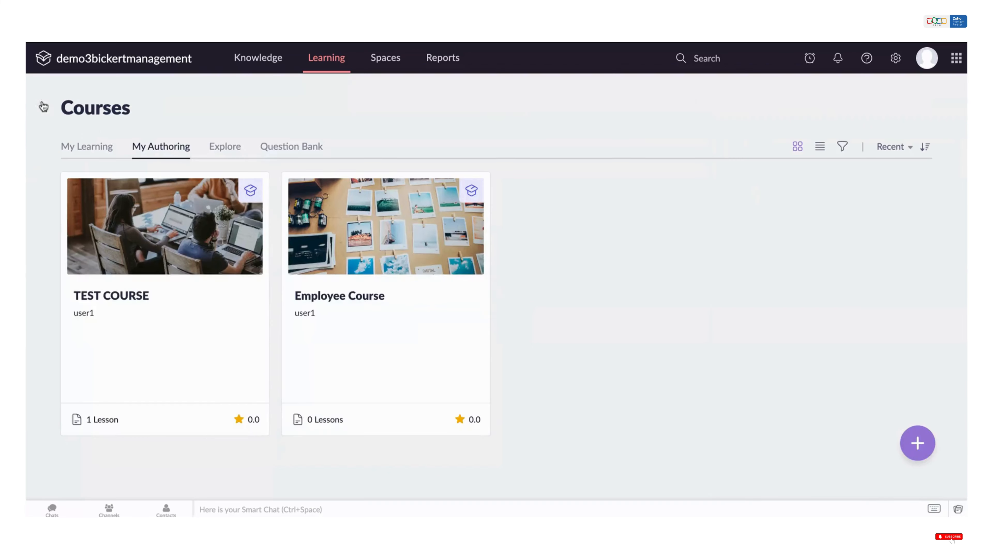
Look through the My Learning and Explore course lists and return to the authored courses.
left_click(97, 152)
left_click(235, 148)
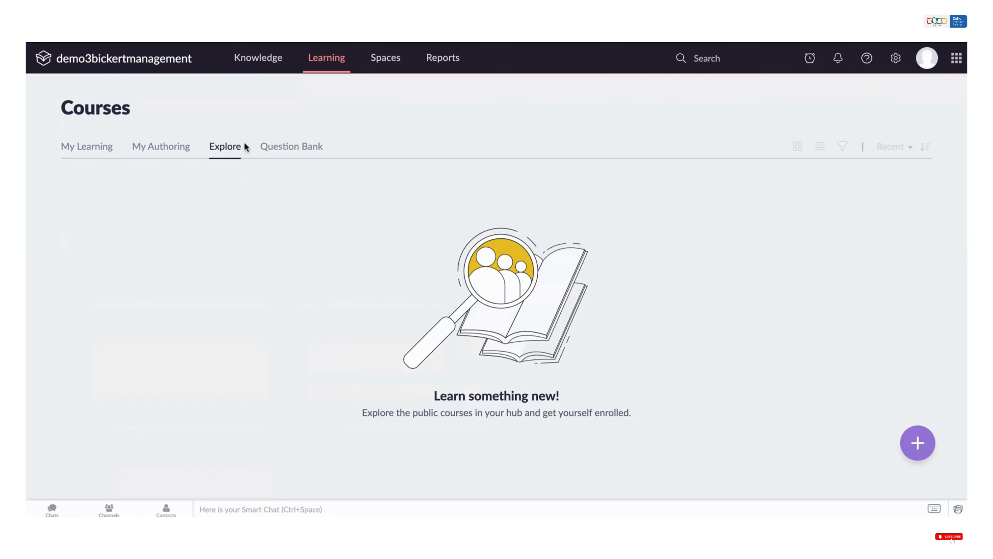
left_click(285, 149)
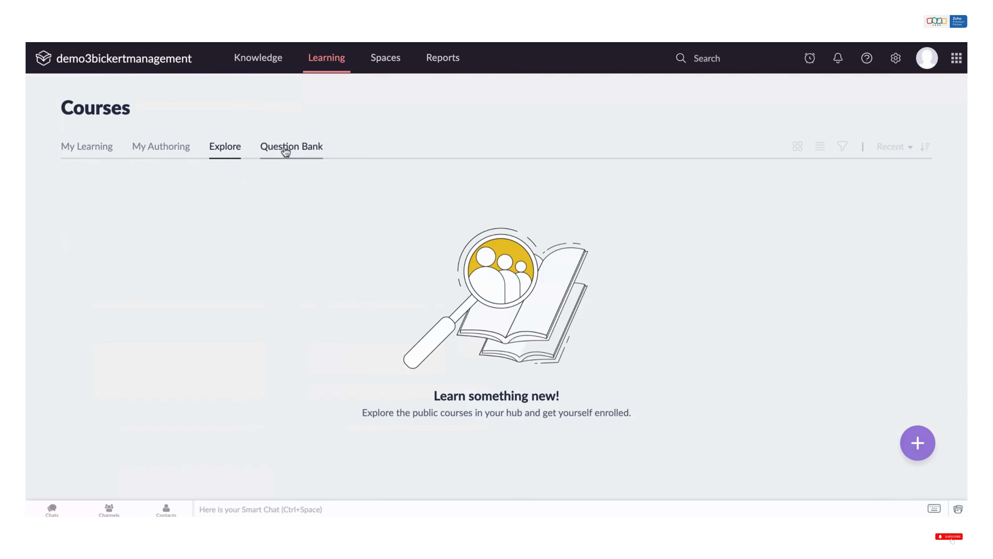
left_click(91, 147)
left_click(176, 151)
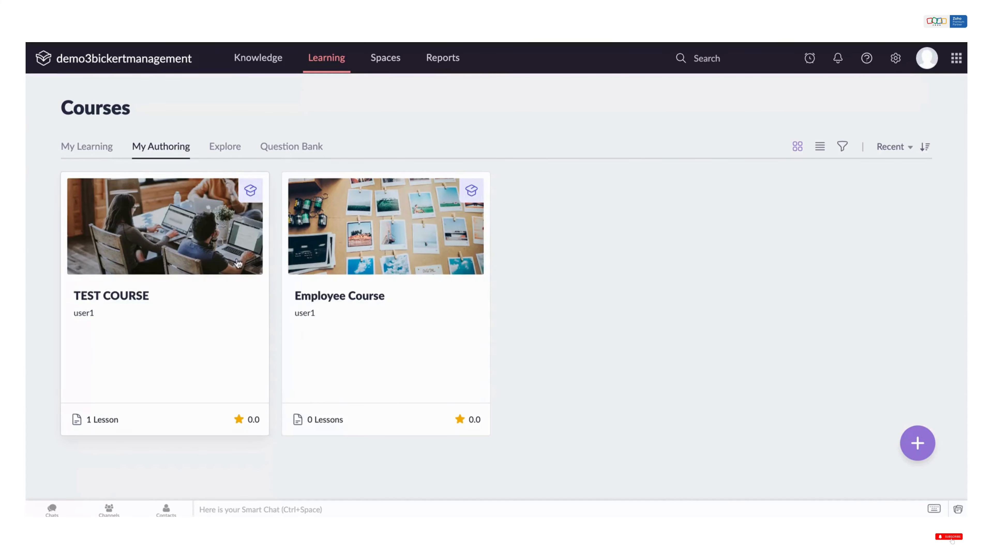
Preview TEST COURSE as a learner and examine its overview page.
left_click(254, 191)
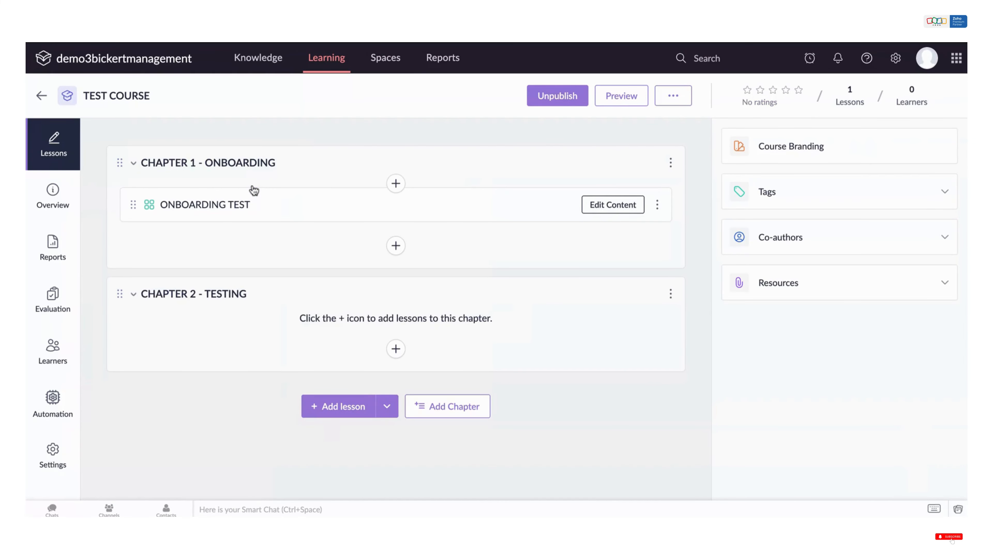
left_click(637, 101)
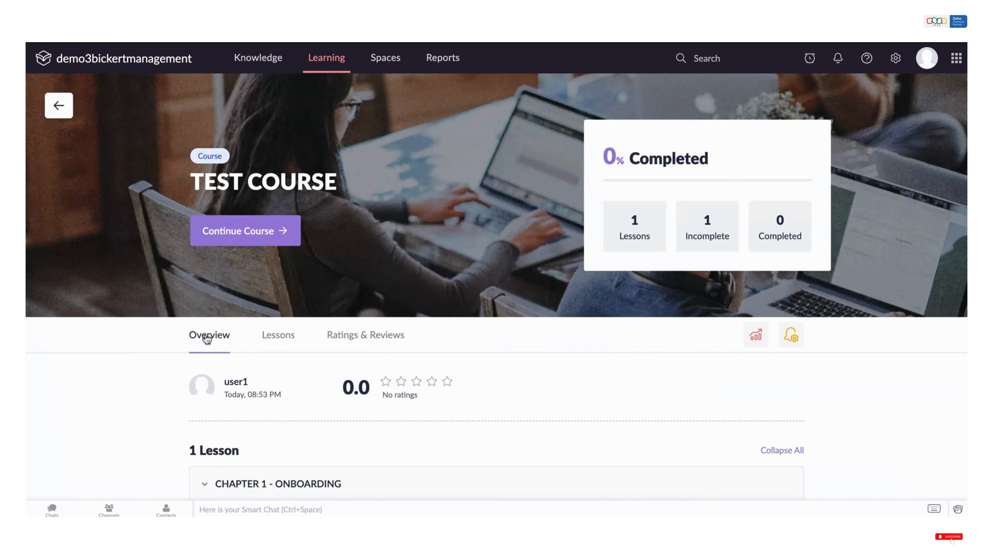
scroll(159, 373, "down", 1)
scroll(155, 374, "down", 5)
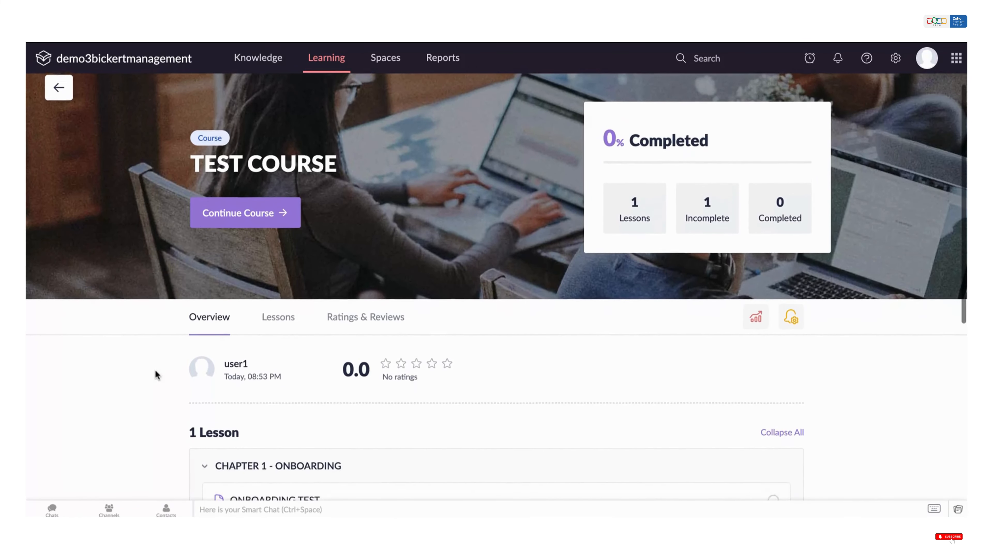
scroll(497, 286, "down", 3)
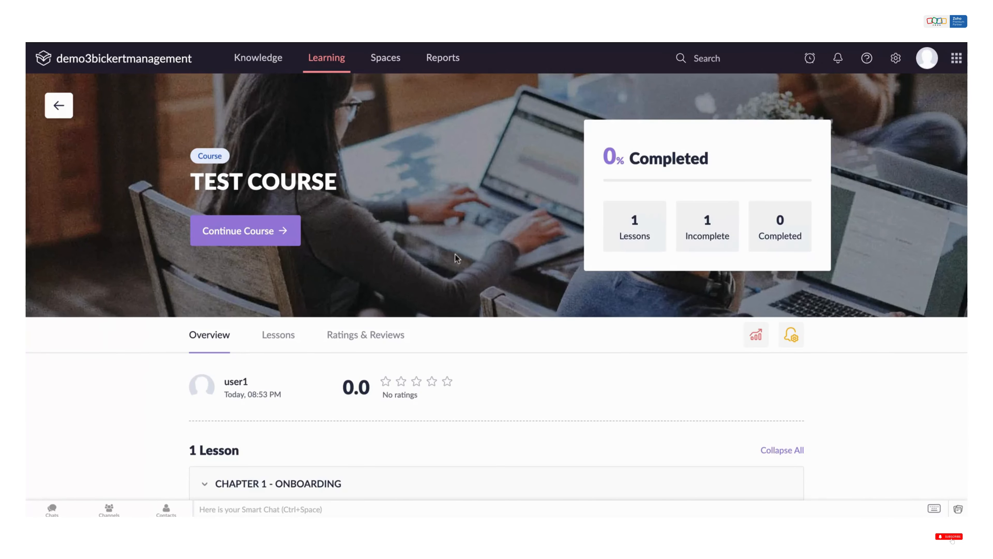
Continue the previewed course to the ONBOARDING TEST lesson and open the lesson's content for editing.
left_click(273, 240)
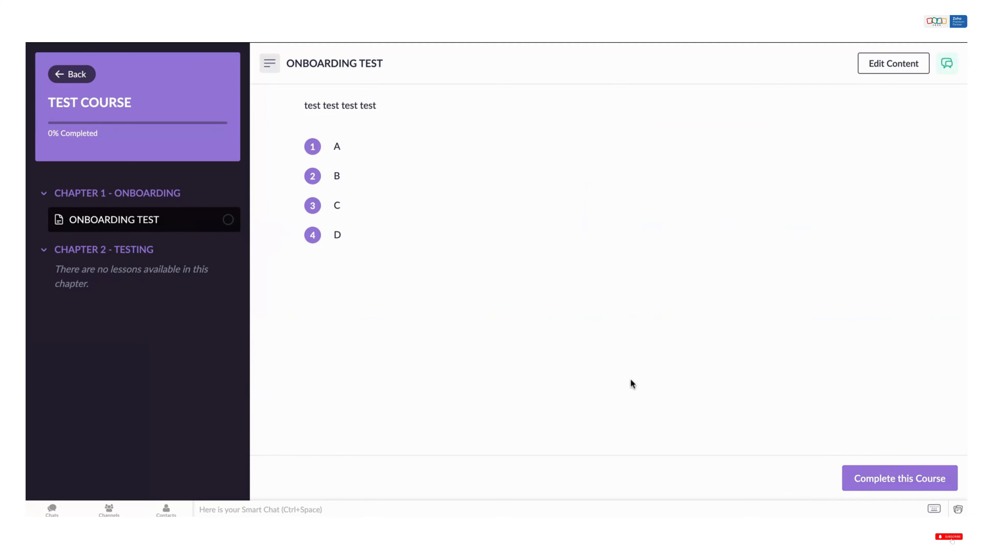
left_click(886, 65)
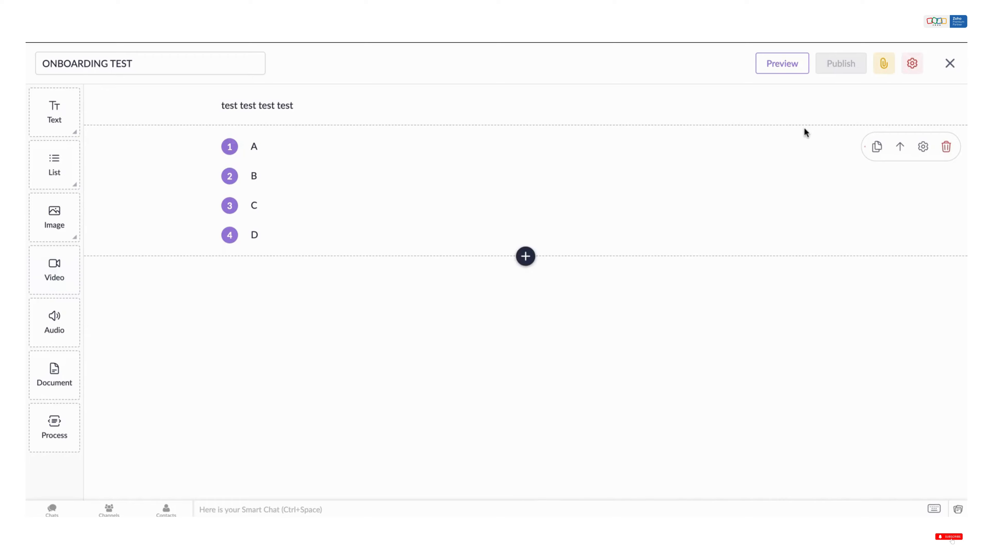
Review the ONBOARDING TEST lesson's settings for drip schedule, discussions, lesson URL and deletion, and close them.
left_click(912, 63)
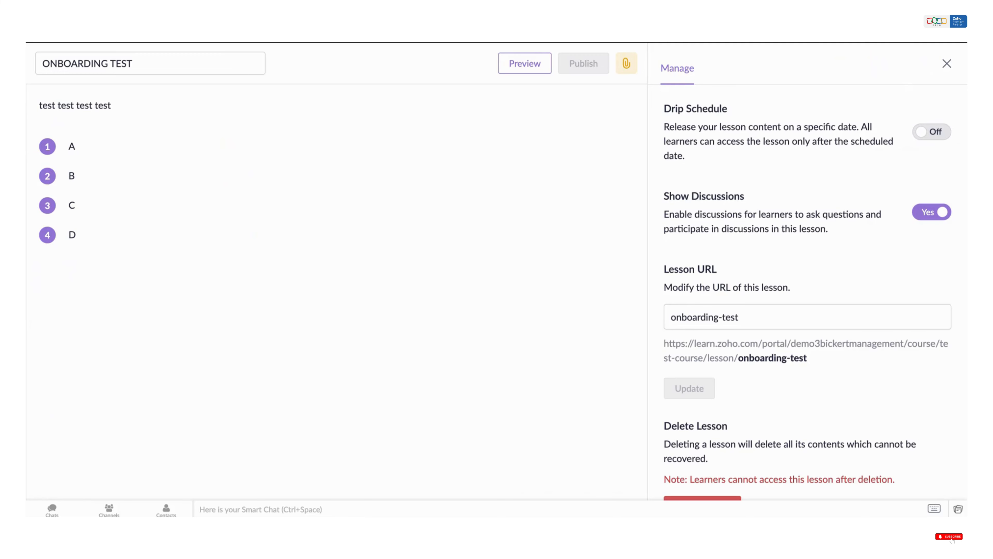
scroll(825, 270, "down", 1)
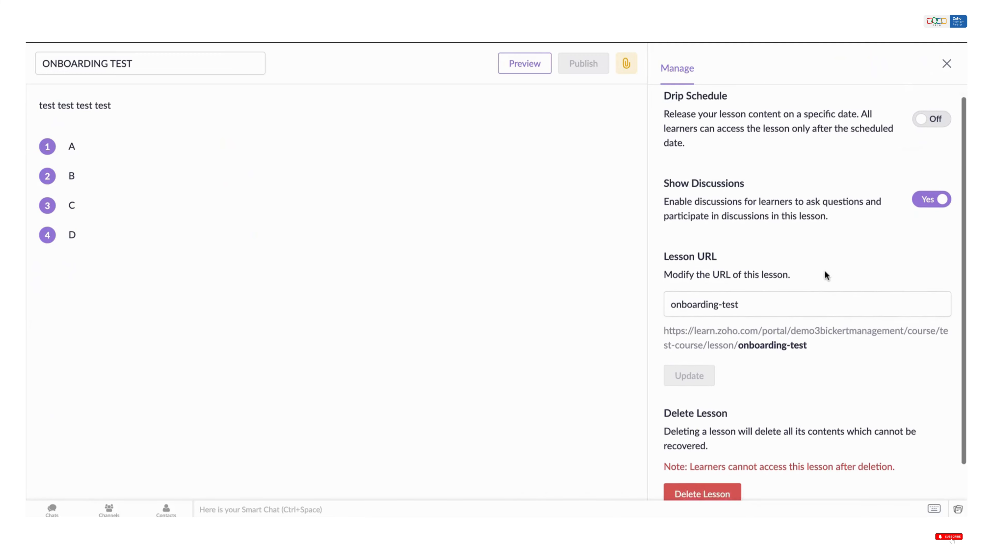
left_click(750, 265)
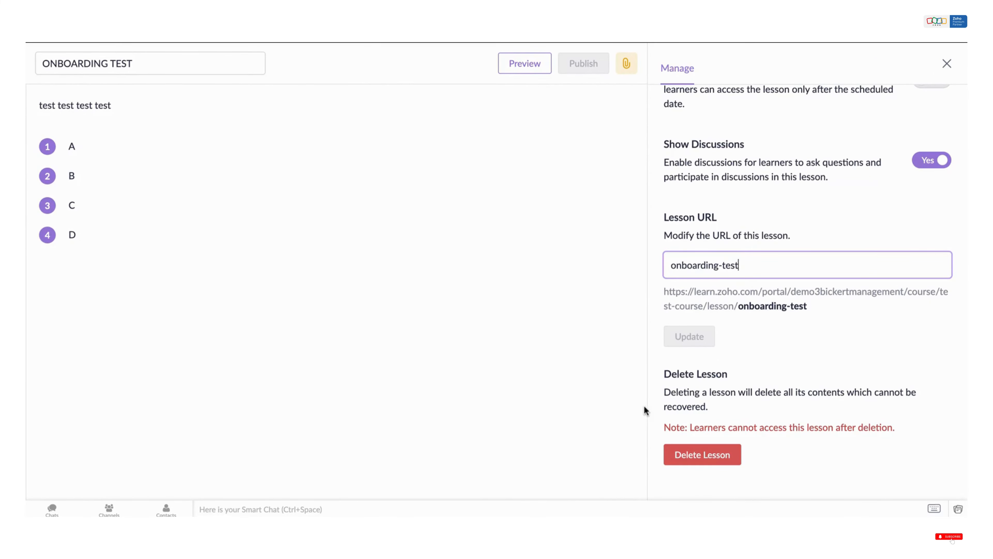
left_click(946, 63)
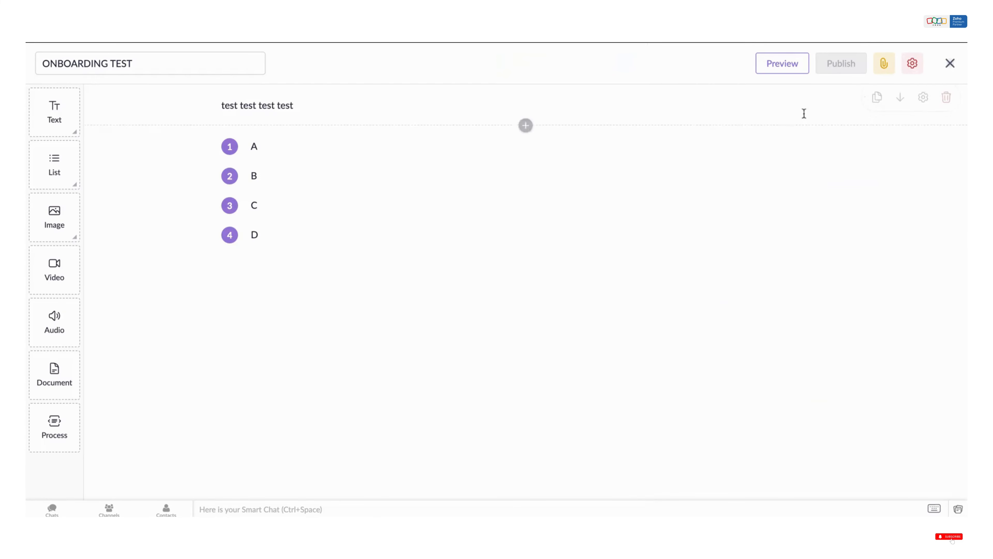
Look at the options for adding attachments to the ONBOARDING TEST lesson and close the attachments without adding a file.
left_click(884, 68)
left_click(812, 116)
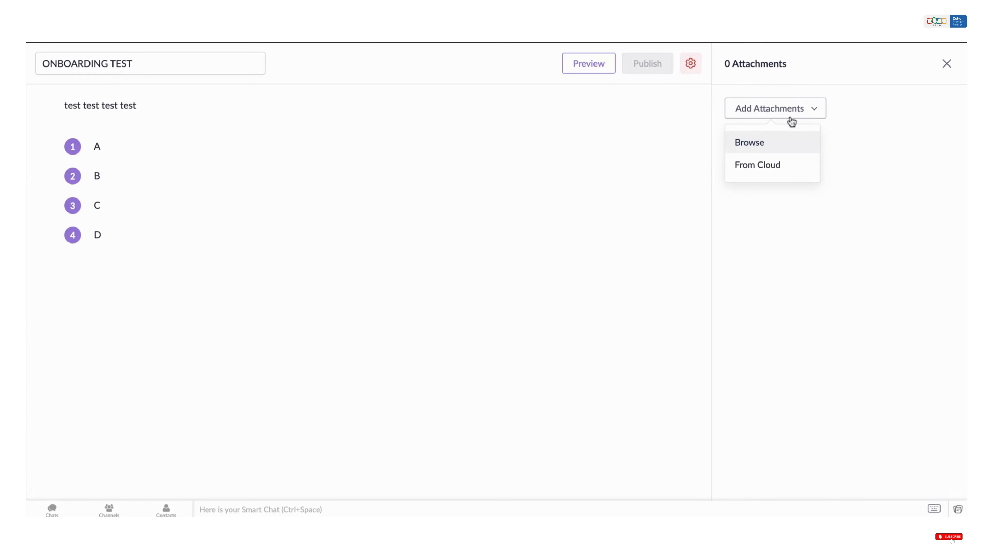
left_click(950, 67)
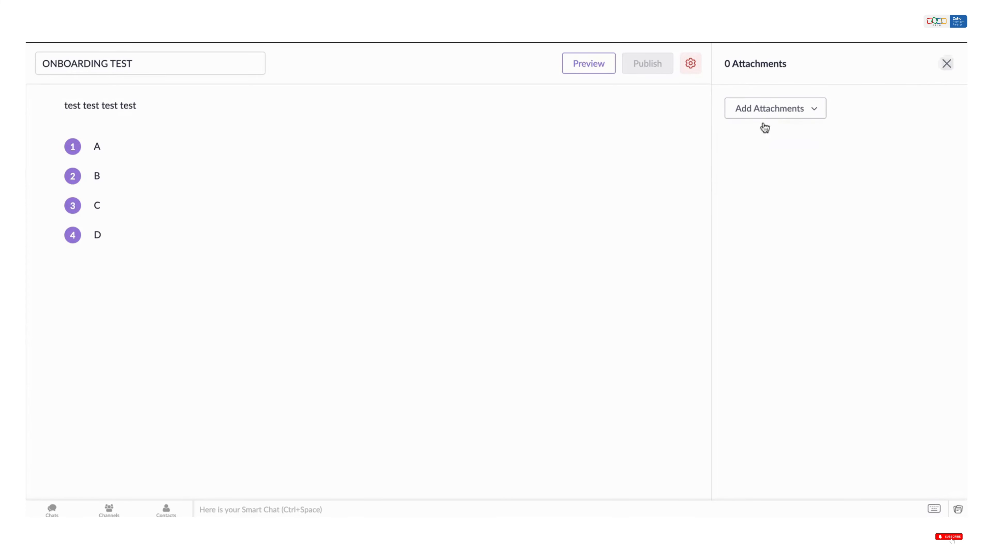
left_click(946, 64)
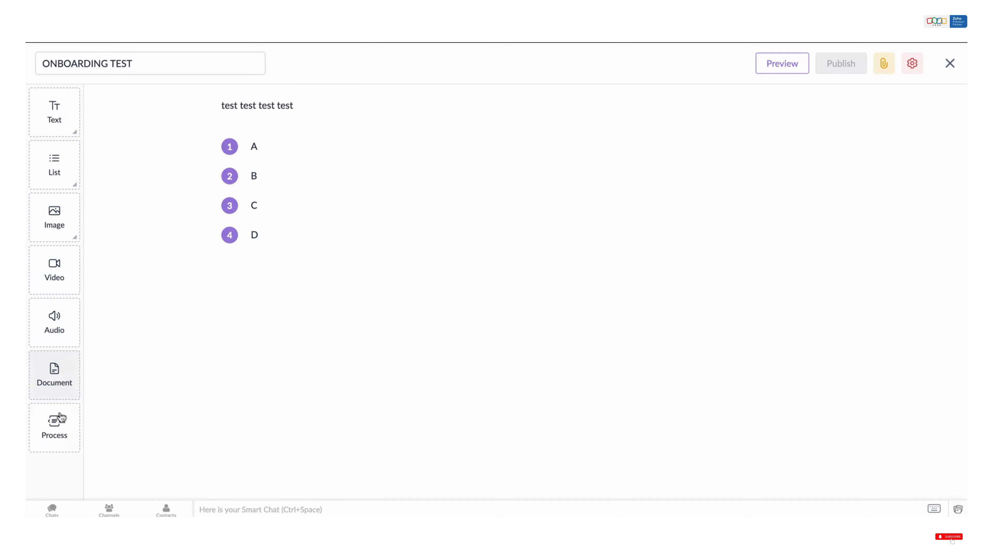
Try to place a Process block in the lesson below the numbered list.
left_click_drag(60, 423, 258, 363)
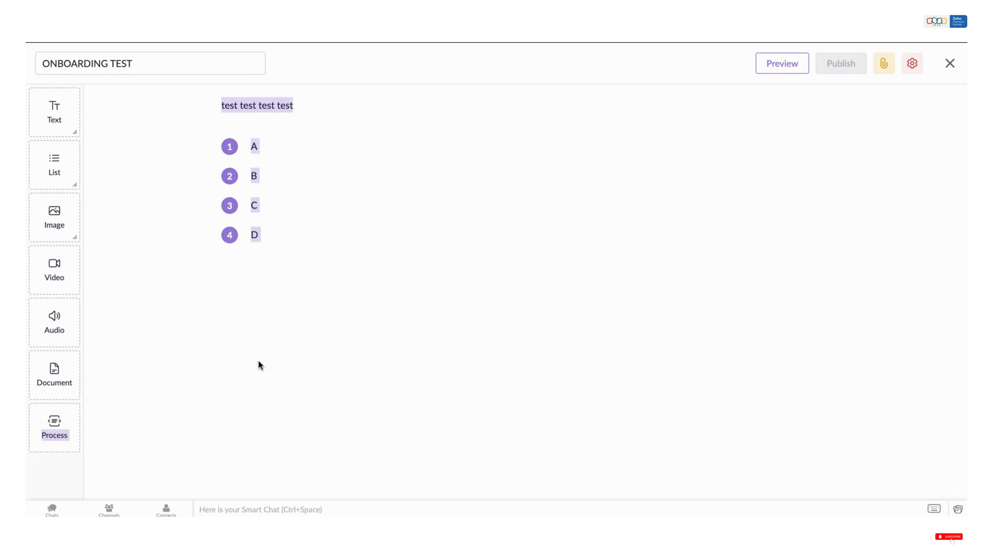
left_click(156, 396)
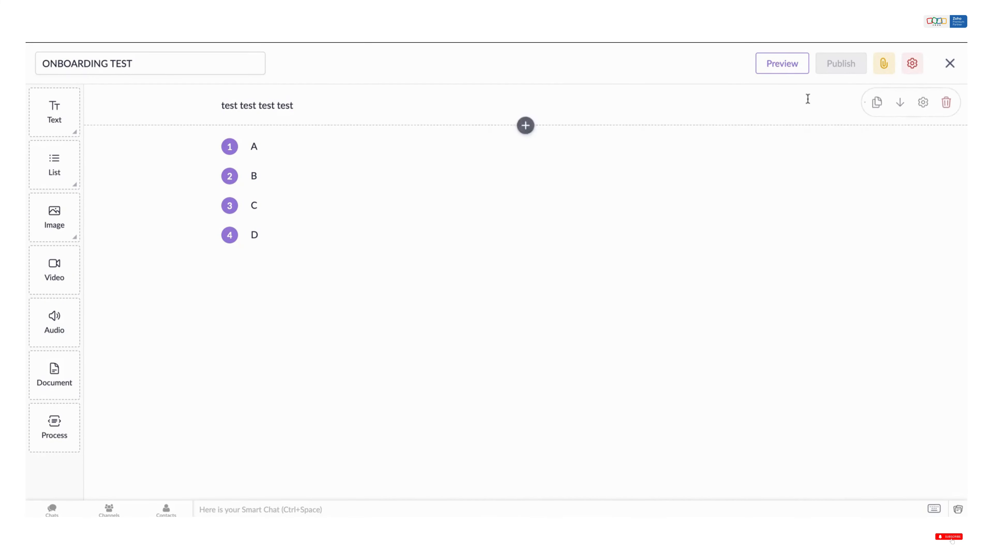
Leave the lesson editor, return to the TEST COURSE page and examine its progress, chapters, tags and ratings.
left_click(951, 70)
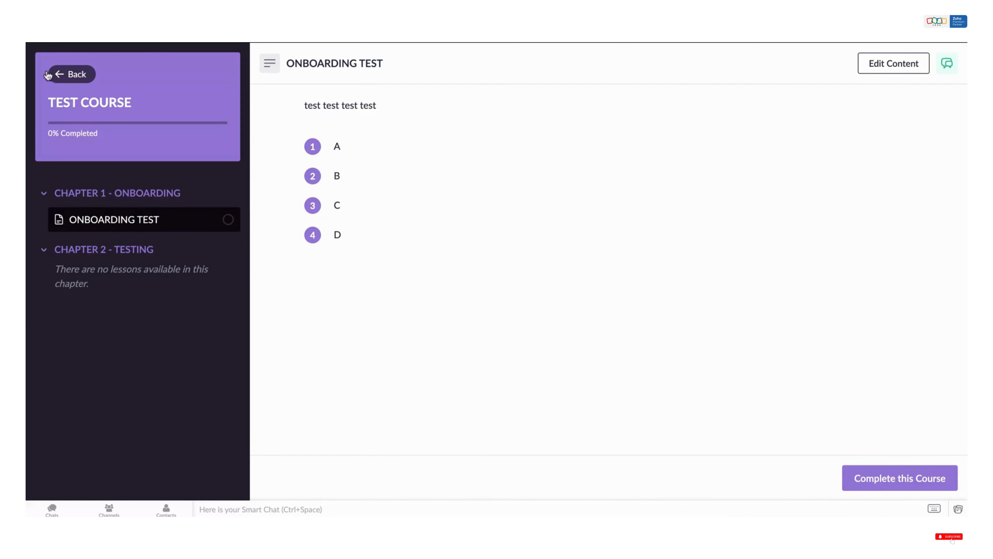
left_click(67, 74)
scroll(152, 359, "down", 2)
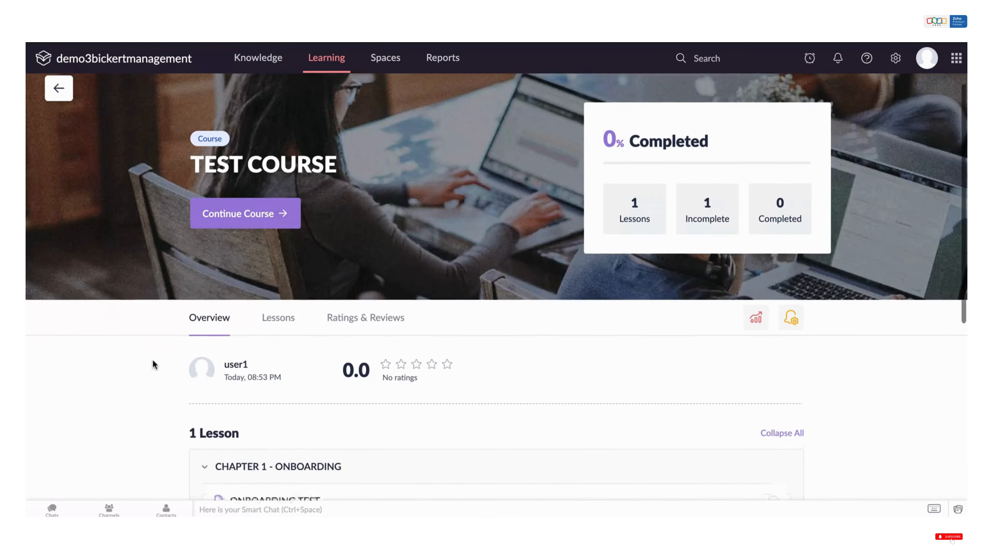
scroll(152, 359, "down", 2)
scroll(152, 358, "down", 2)
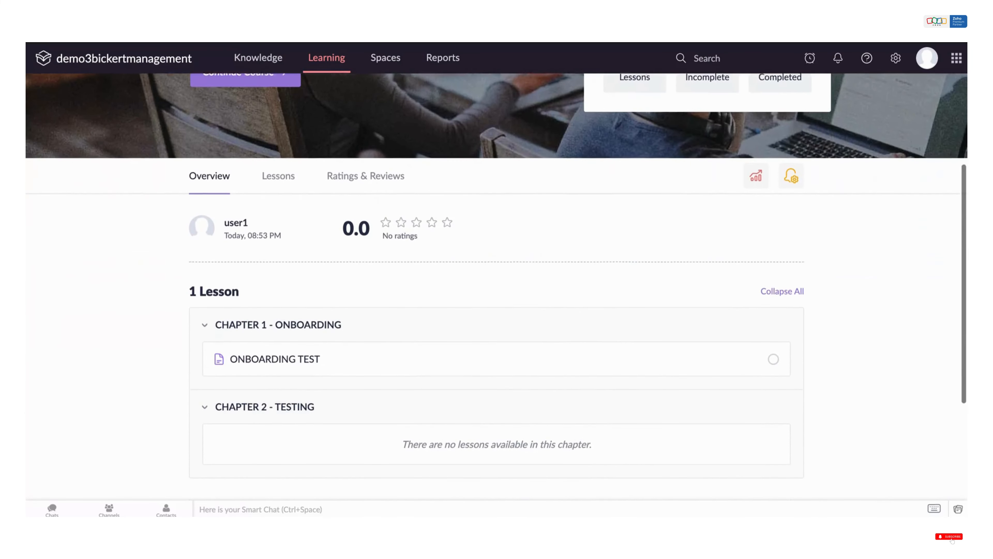
scroll(339, 215, "down", 3)
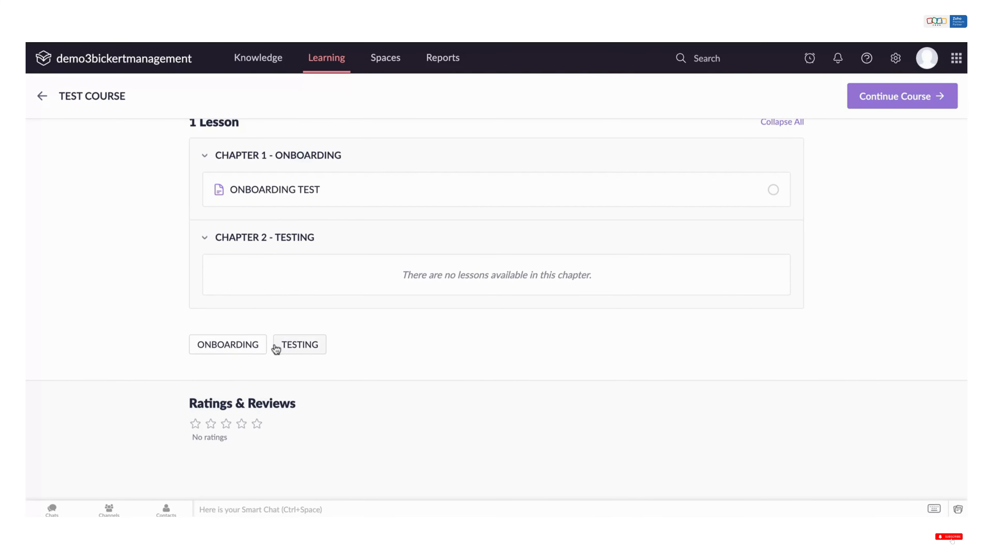
scroll(812, 250, "up", 8)
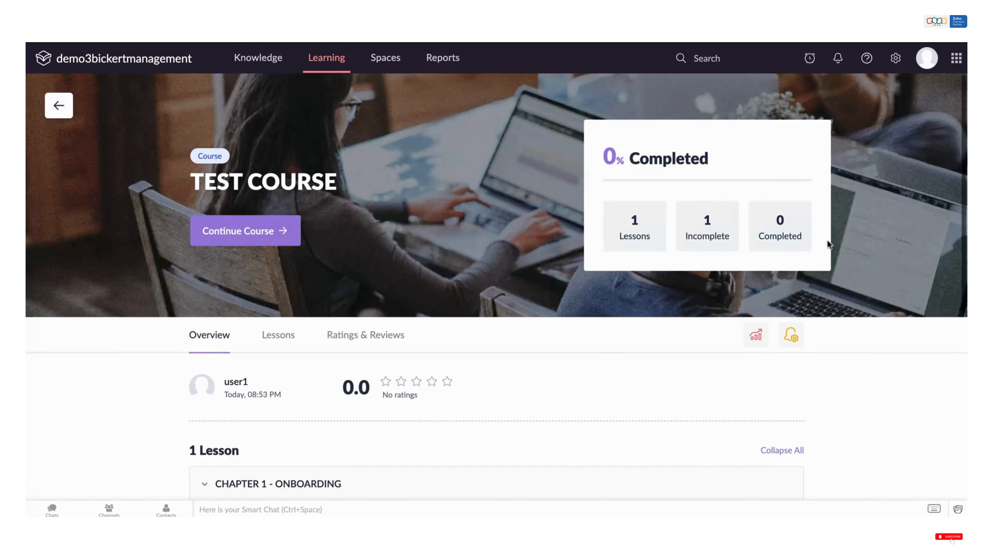
scroll(837, 303, "down", 2)
scroll(837, 303, "up", 2)
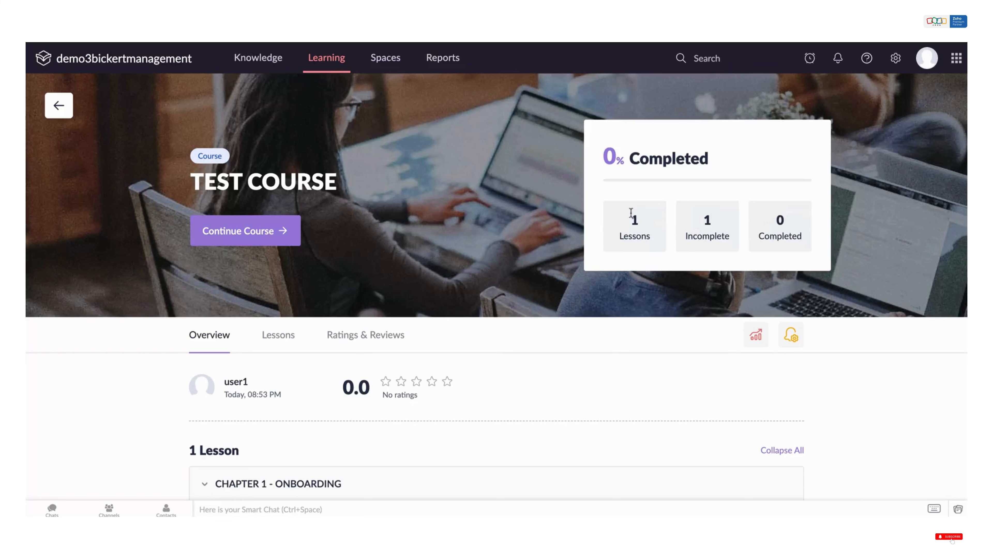
Look through the All Spaces list and return to My Spaces.
left_click(381, 67)
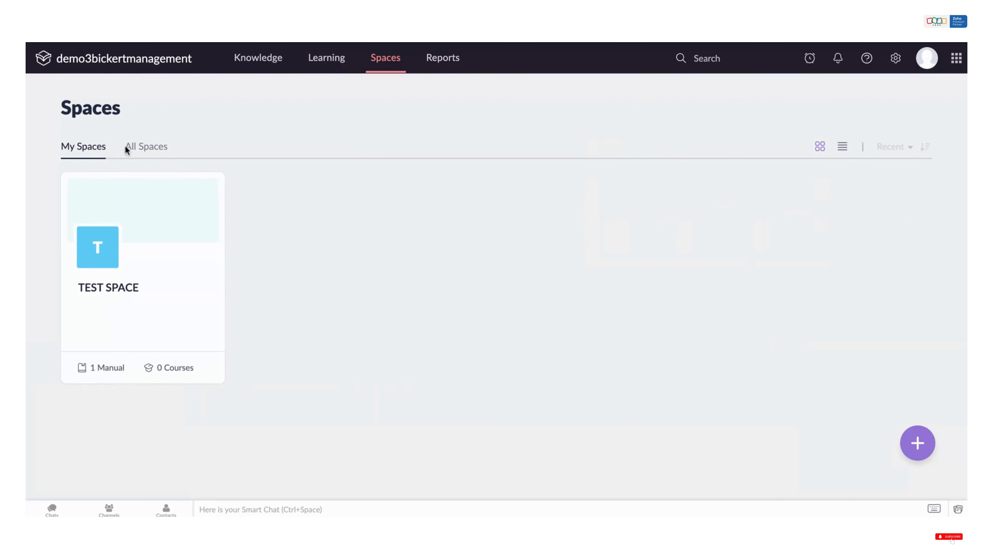
left_click(148, 148)
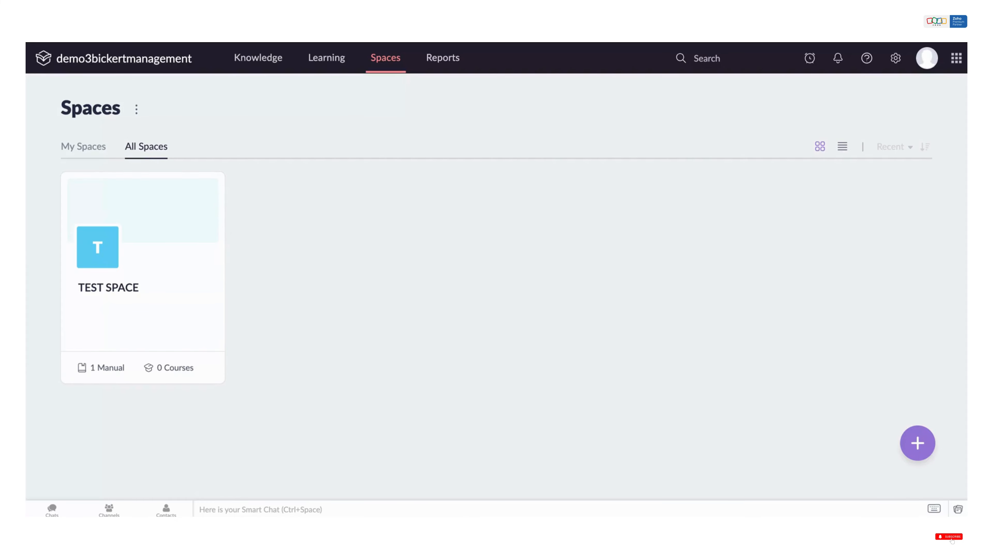
left_click(83, 150)
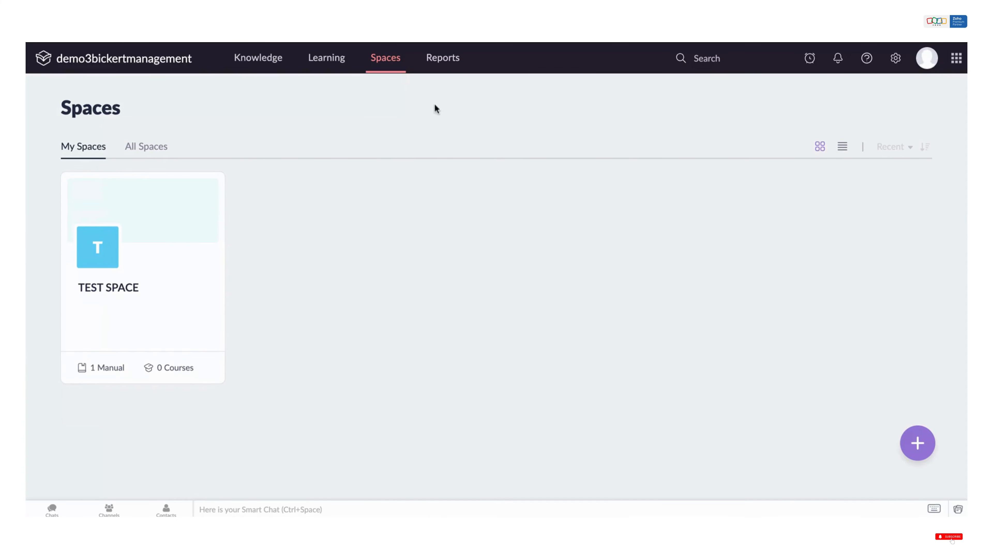
Examine the report types on the Reports Dashboard and go back to the knowledge base manuals.
left_click(445, 67)
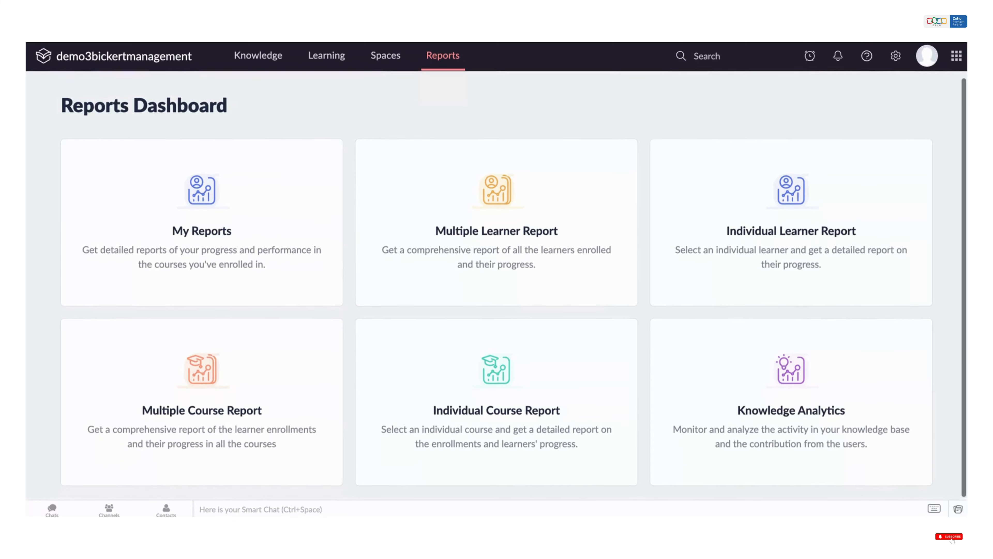
left_click(256, 62)
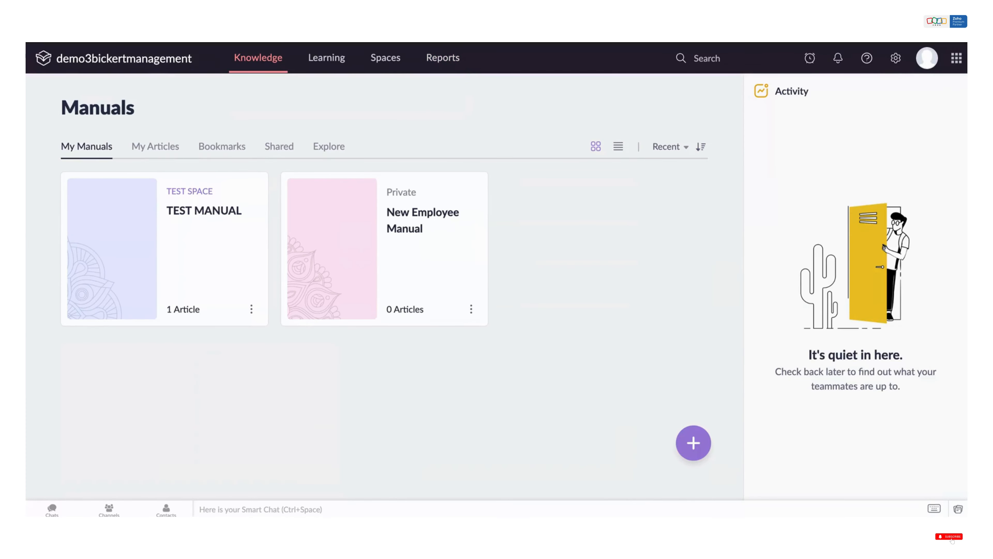